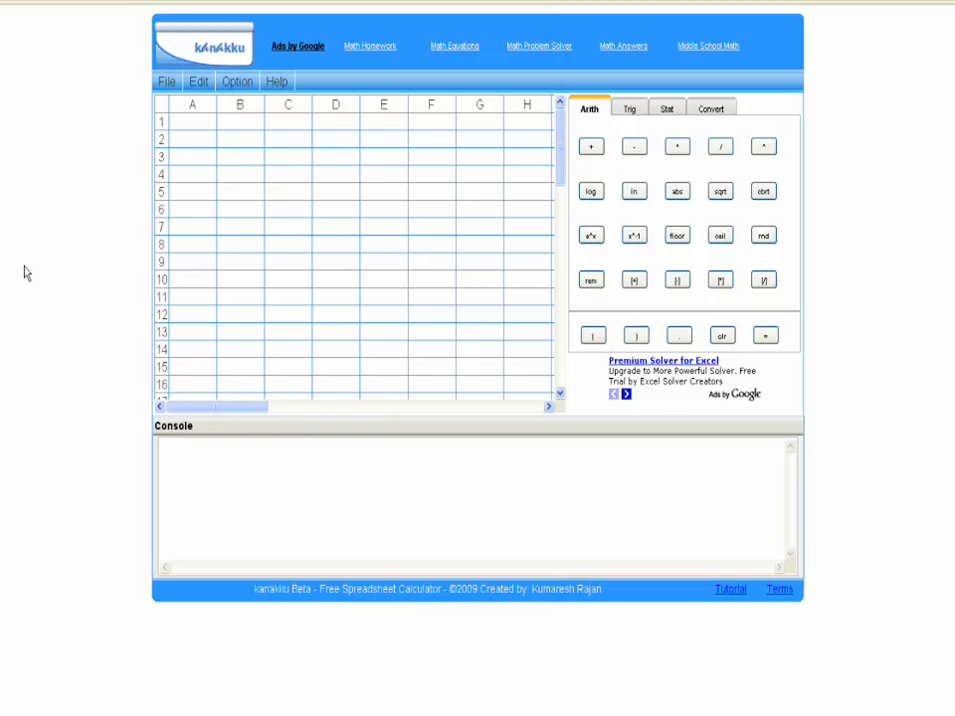
# Step: Look through the list of supported conversion units, from distance to data, and close it
pyautogui.click(714, 109)
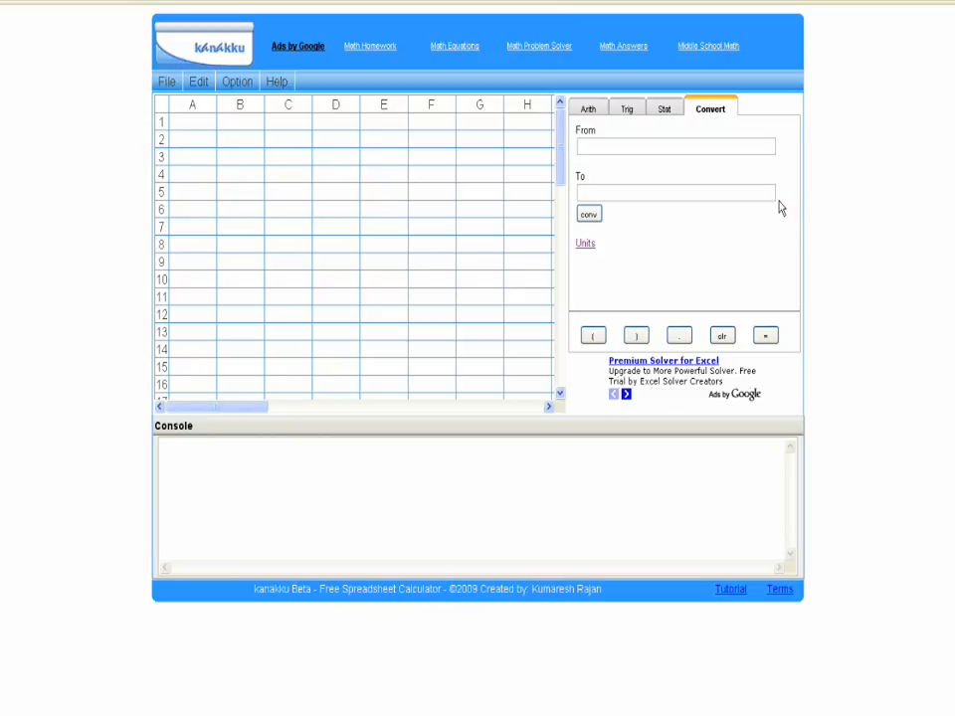
pyautogui.click(584, 245)
pyautogui.rightClick(584, 245)
pyautogui.click(608, 251)
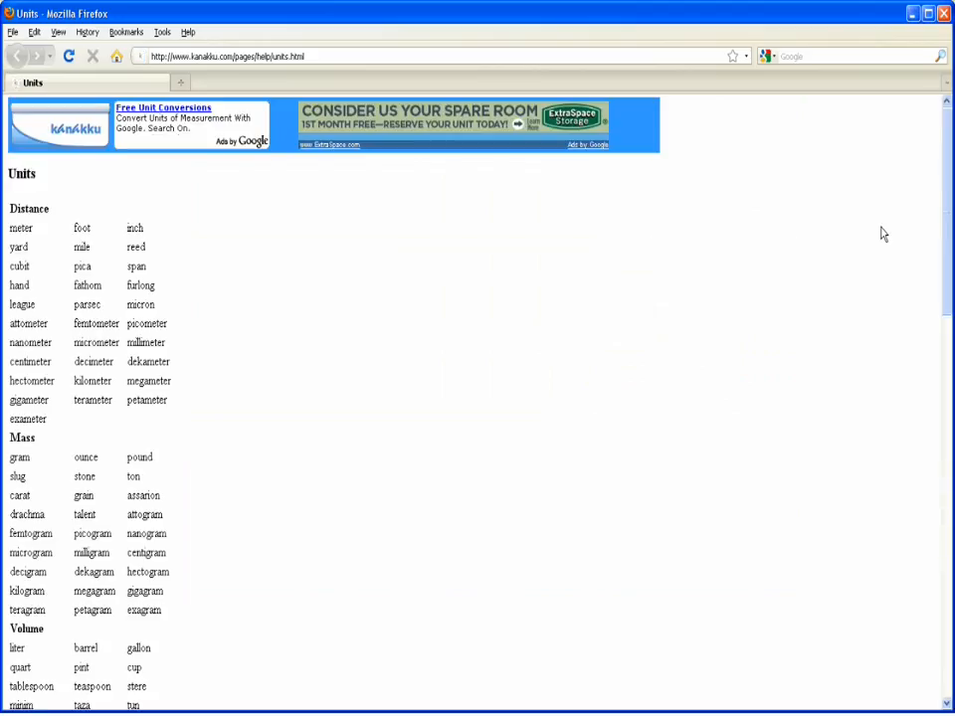
pyautogui.scroll(-1, 945, 205)
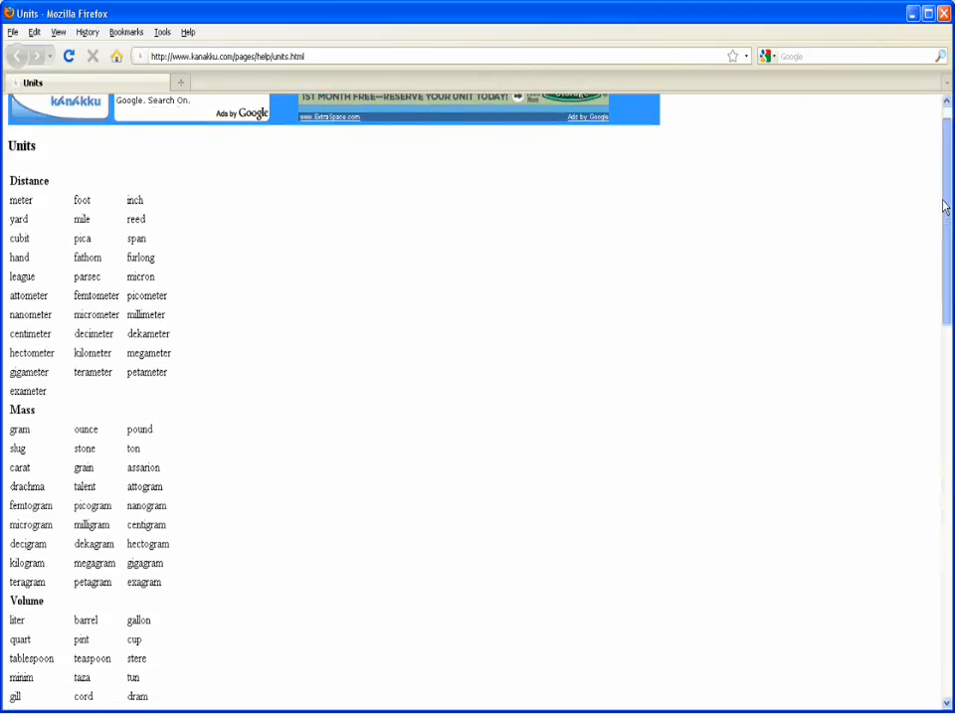
pyautogui.moveTo(945, 206); pyautogui.dragTo(952, 577)
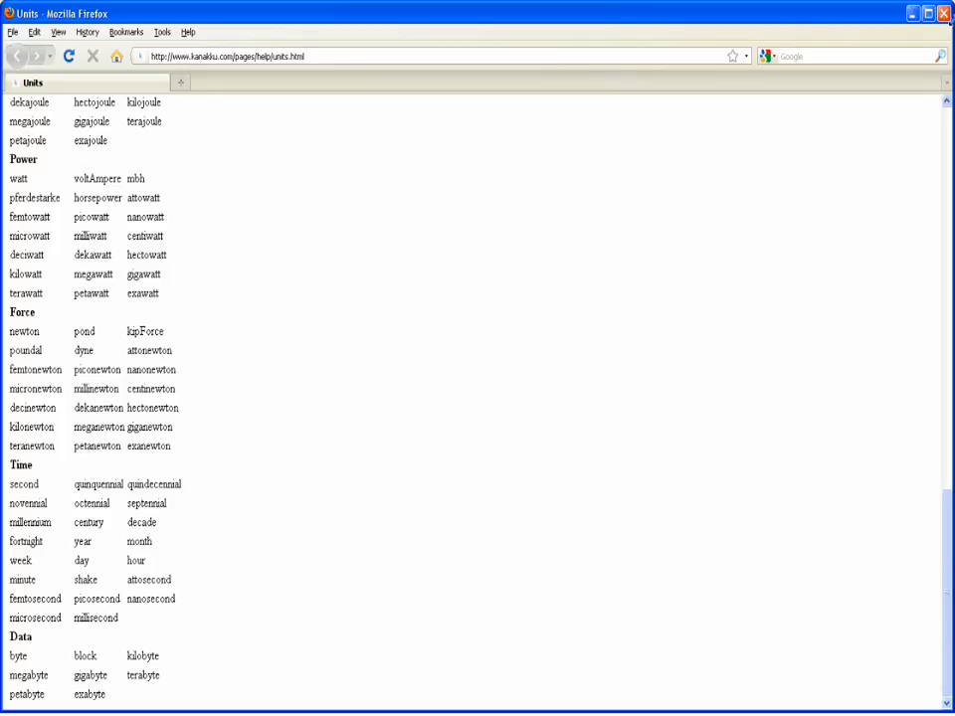
pyautogui.click(946, 15)
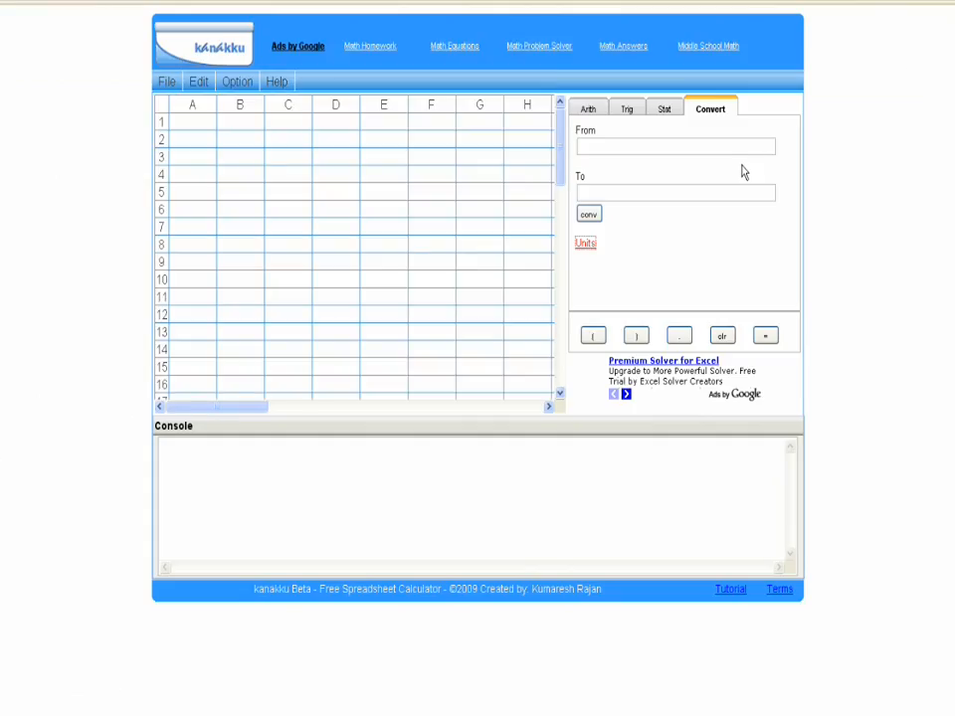
# Step: Set the unit conversion from foot to yard
pyautogui.click(657, 145)
pyautogui.write('foot')
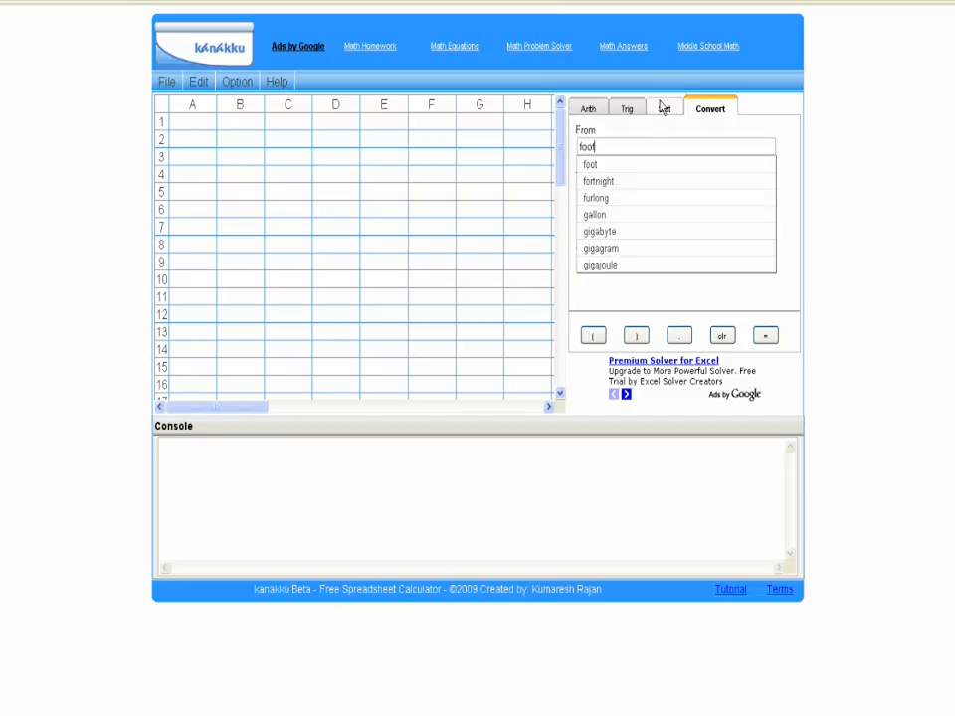
pyautogui.press('Escape')
pyautogui.click(605, 188)
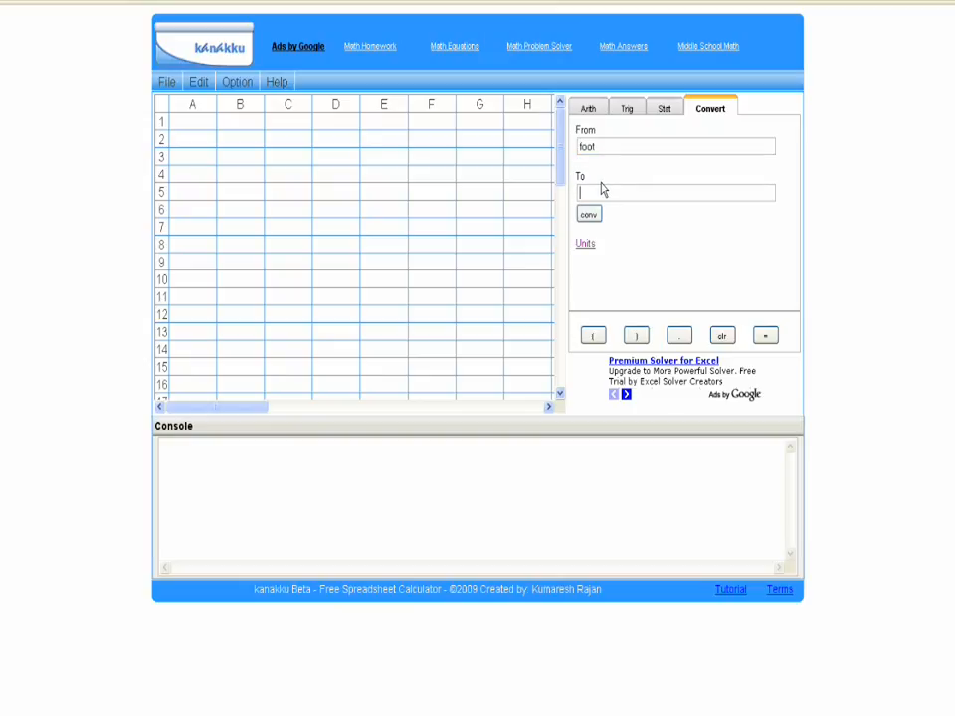
pyautogui.write('yard')
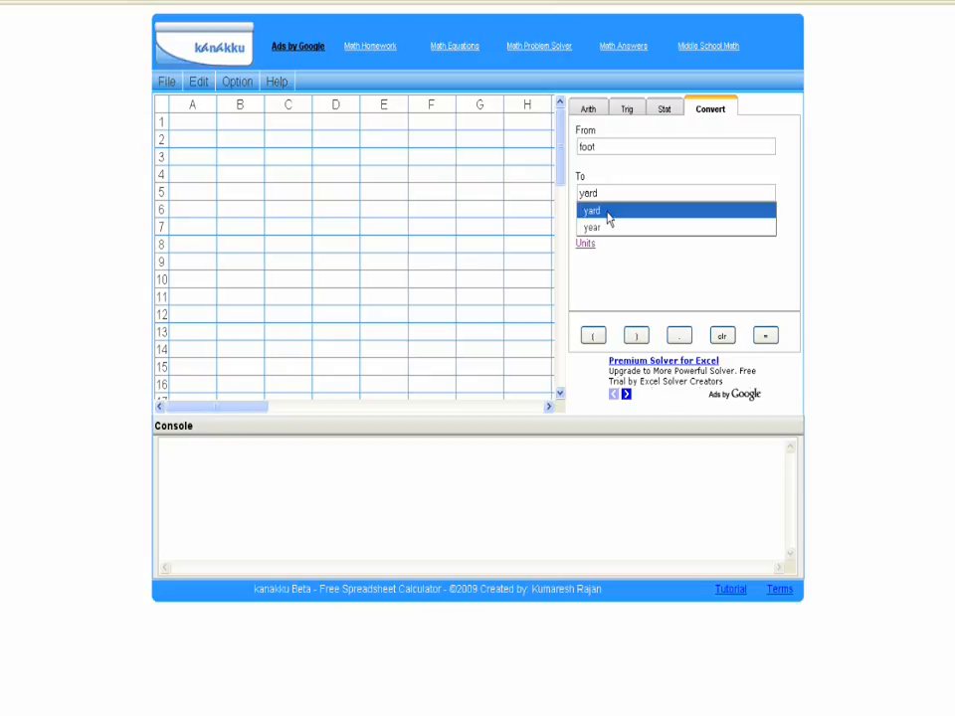
pyautogui.click(608, 213)
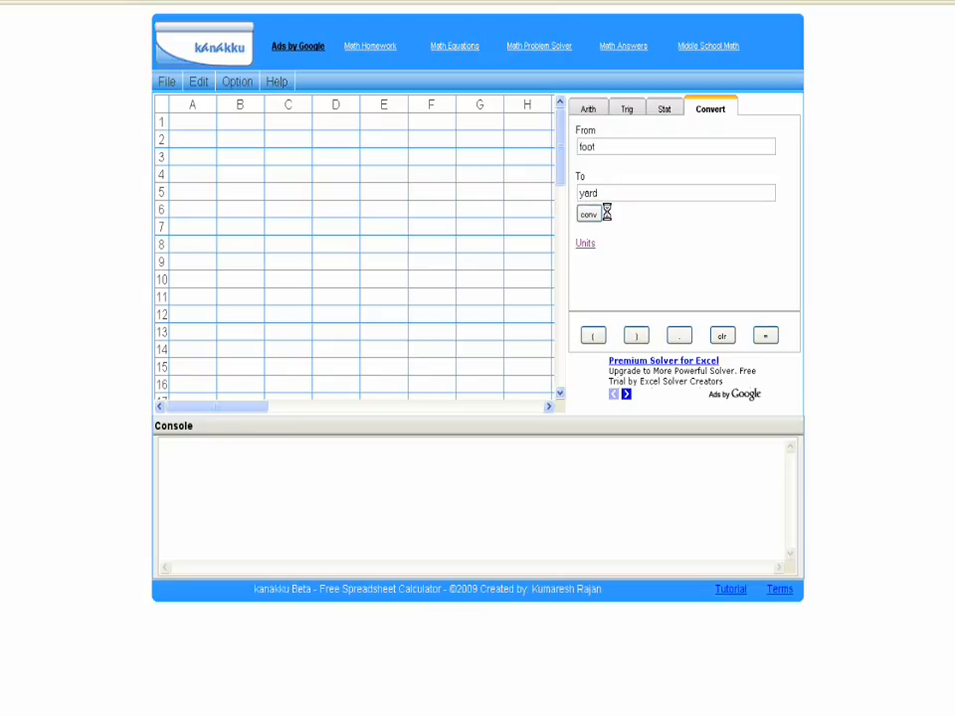
# Step: Enter 12, 24 and 48 in cells C2 to C4 and convert them from feet to yards
pyautogui.write('12')
pyautogui.click(272, 157)
pyautogui.write('24')
pyautogui.click(274, 173)
pyautogui.write('48')
pyautogui.click(284, 140)
pyautogui.moveTo(283, 144); pyautogui.dragTo(295, 175)
pyautogui.click(593, 216)
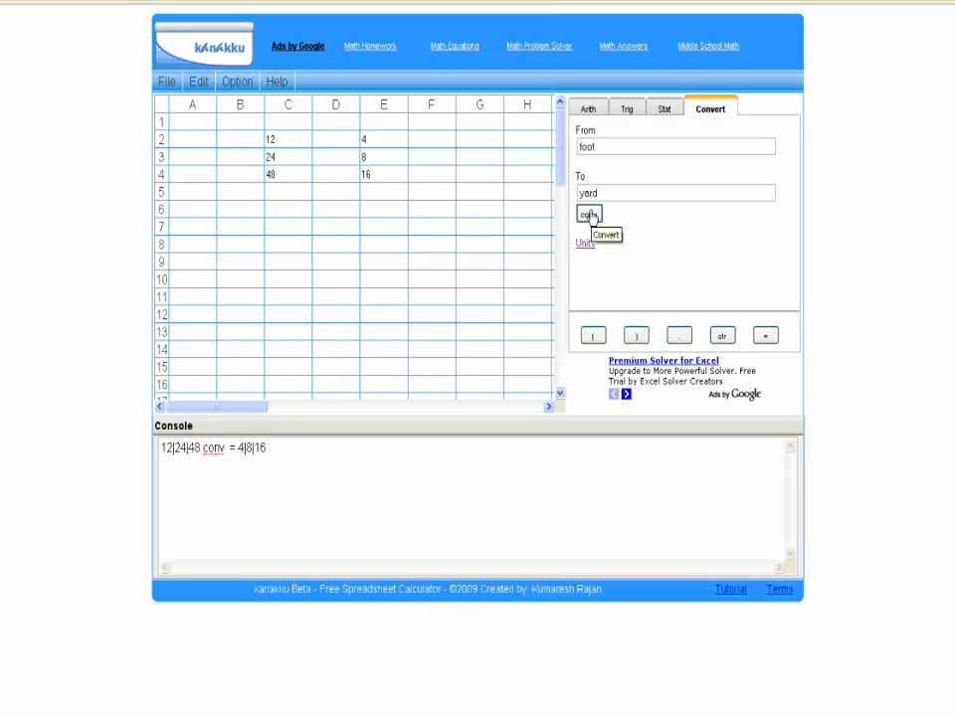
# Step: Evaluate the typed conversion formula conv(24) in cell C6
pyautogui.click(272, 209)
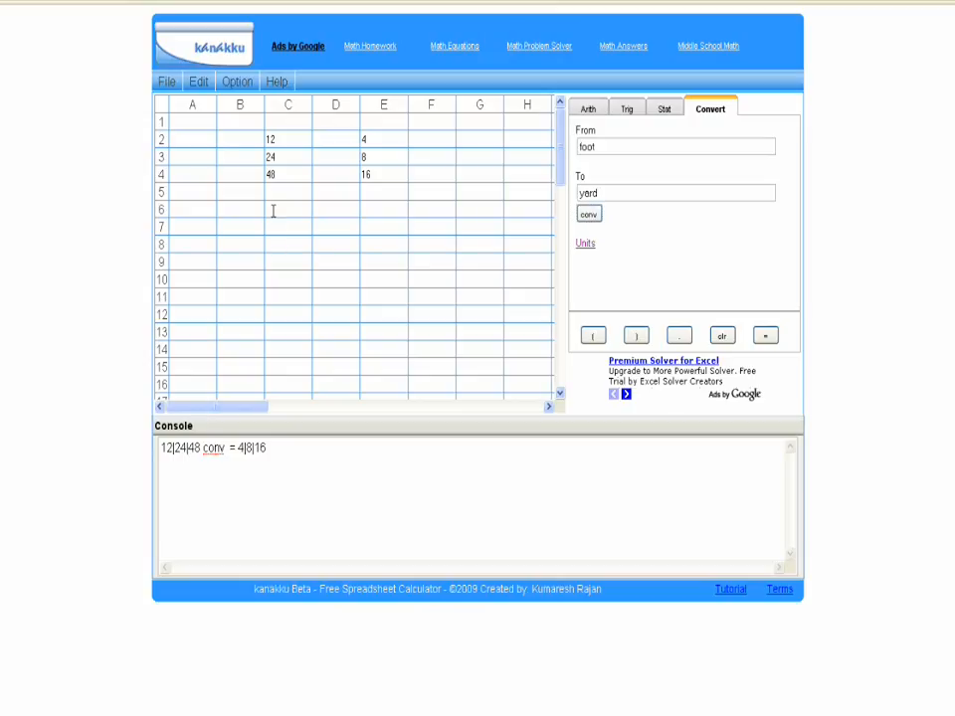
pyautogui.write('conv(24)')
pyautogui.press('Return')
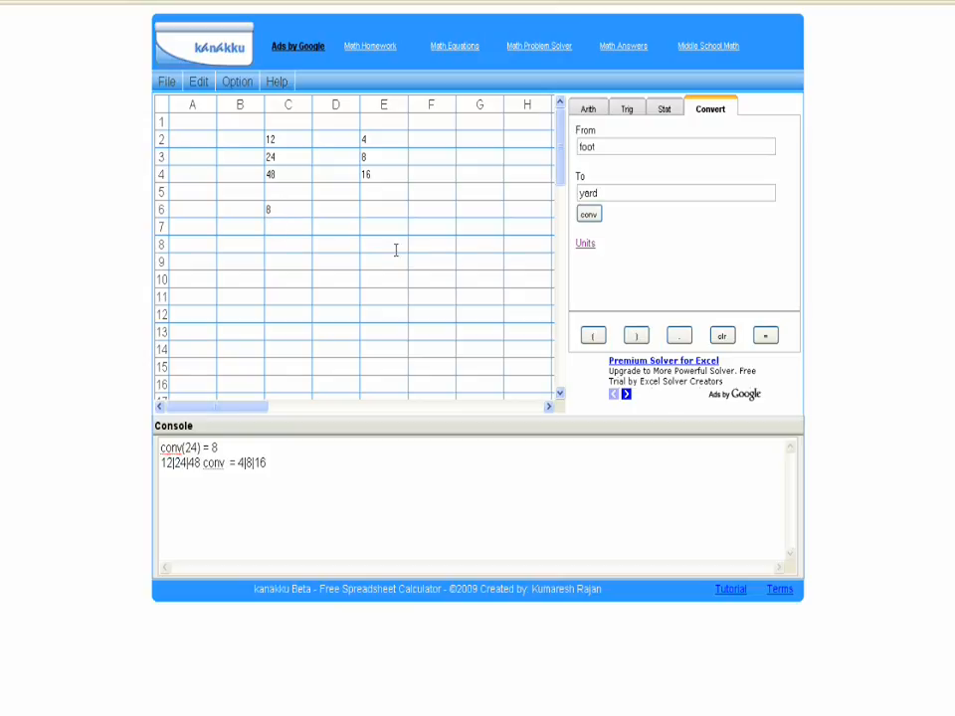
# Step: Evaluate conv(24) with the inserted convert function, and evaluate sin(4) as well
pyautogui.click(591, 216)
pyautogui.write('(')
pyautogui.write('24)=')
pyautogui.write('sin')
pyautogui.write('(4')
pyautogui.write(')')
pyautogui.press('Return')
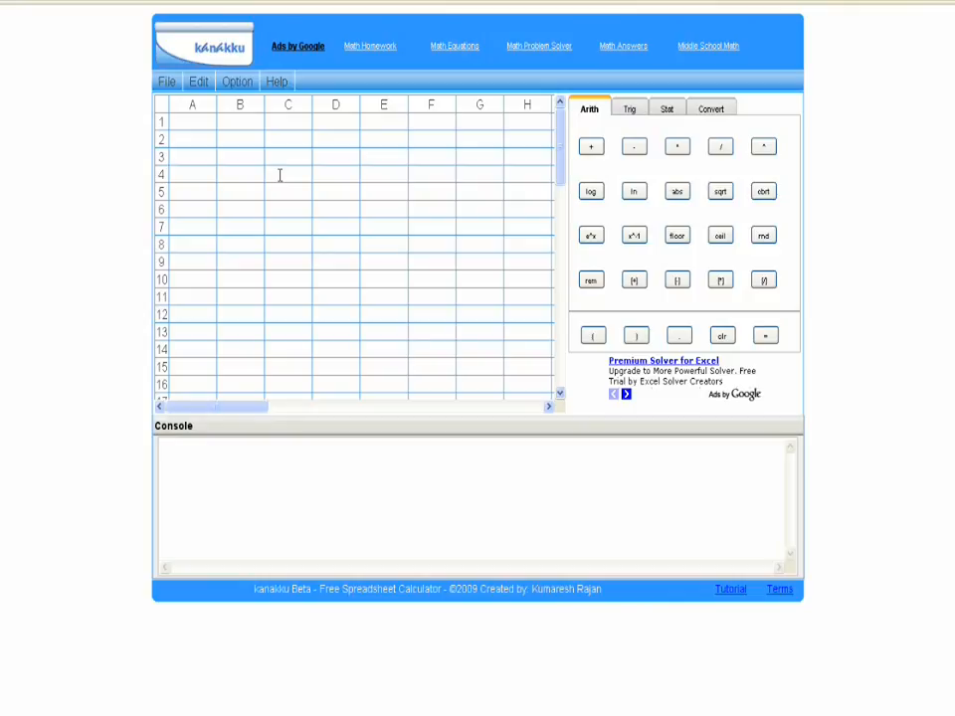
# Step: Evaluate 1+5 in cell B4, continuing on the running result with +2/3 and *50
pyautogui.click(244, 172)
pyautogui.write('1+5')
pyautogui.press('Return')
pyautogui.write('+2/3')
pyautogui.press('Return')
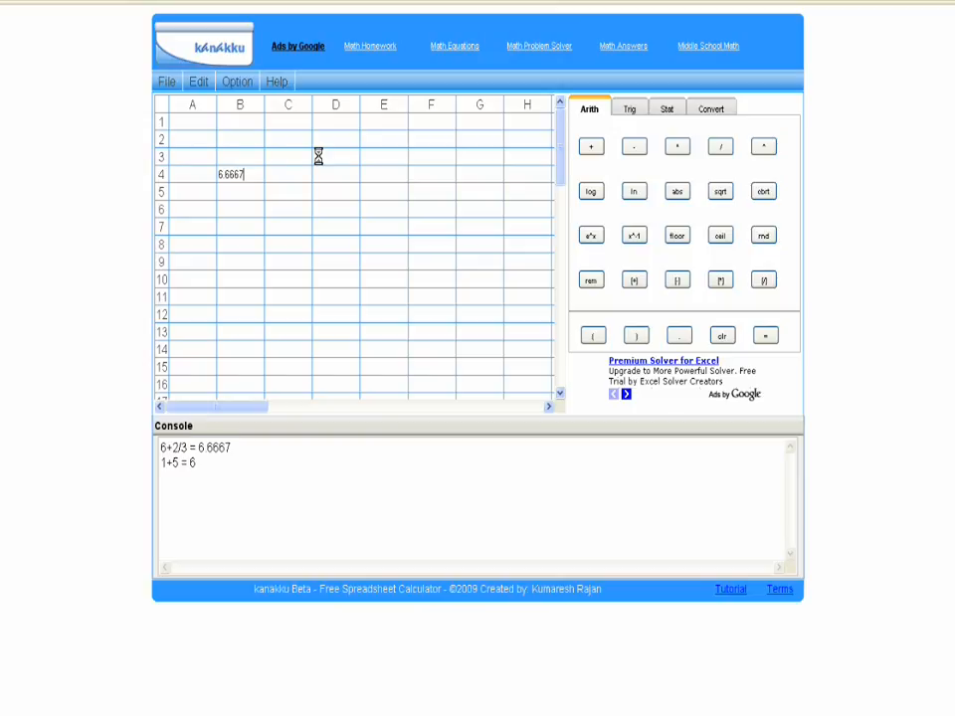
pyautogui.write('*50')
pyautogui.press('Return')
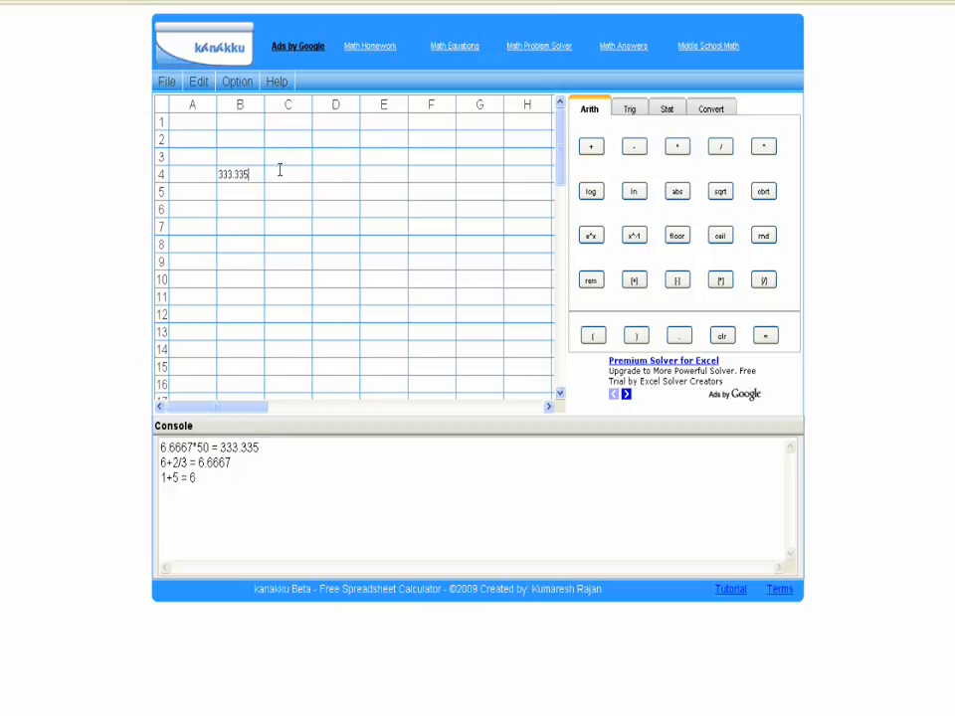
# Step: Examine the print preview of the console contents and close it without printing
pyautogui.click(163, 83)
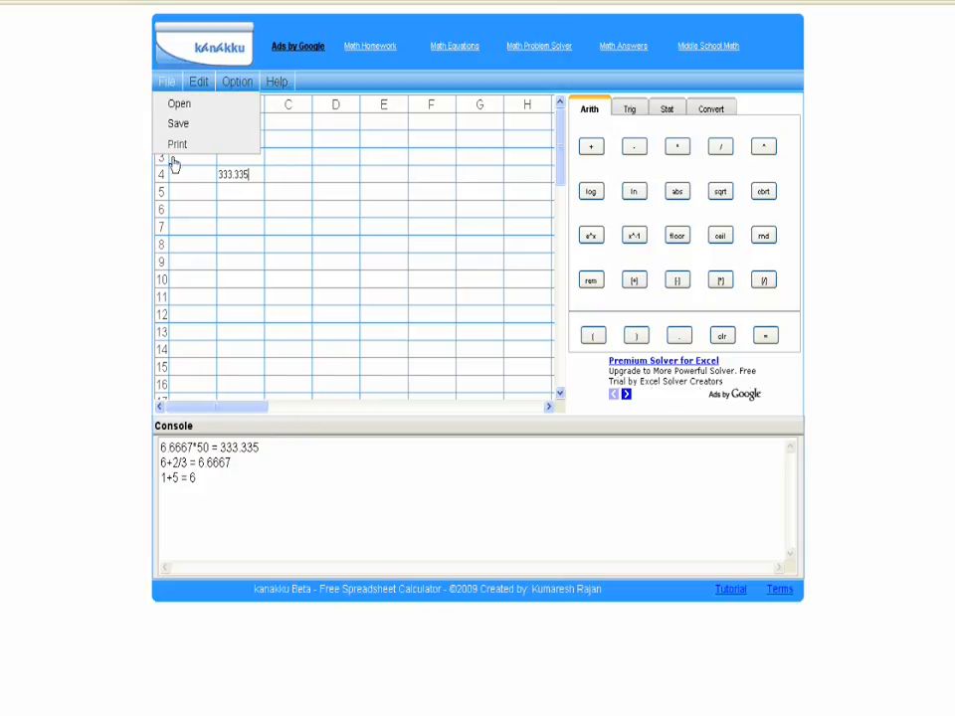
pyautogui.click(175, 148)
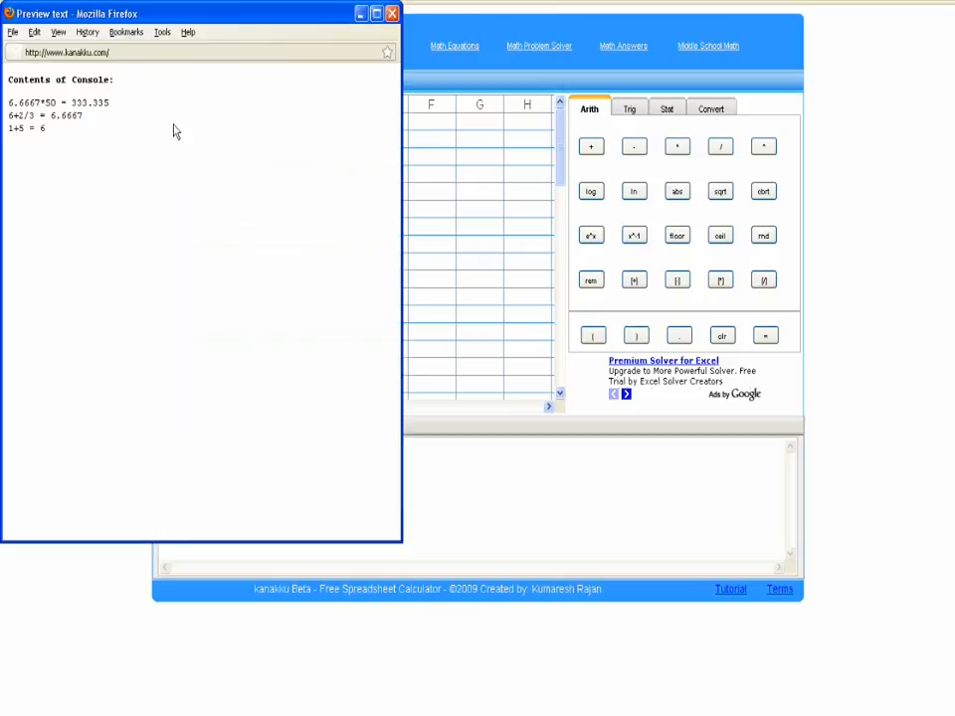
pyautogui.moveTo(179, 15); pyautogui.dragTo(560, 107)
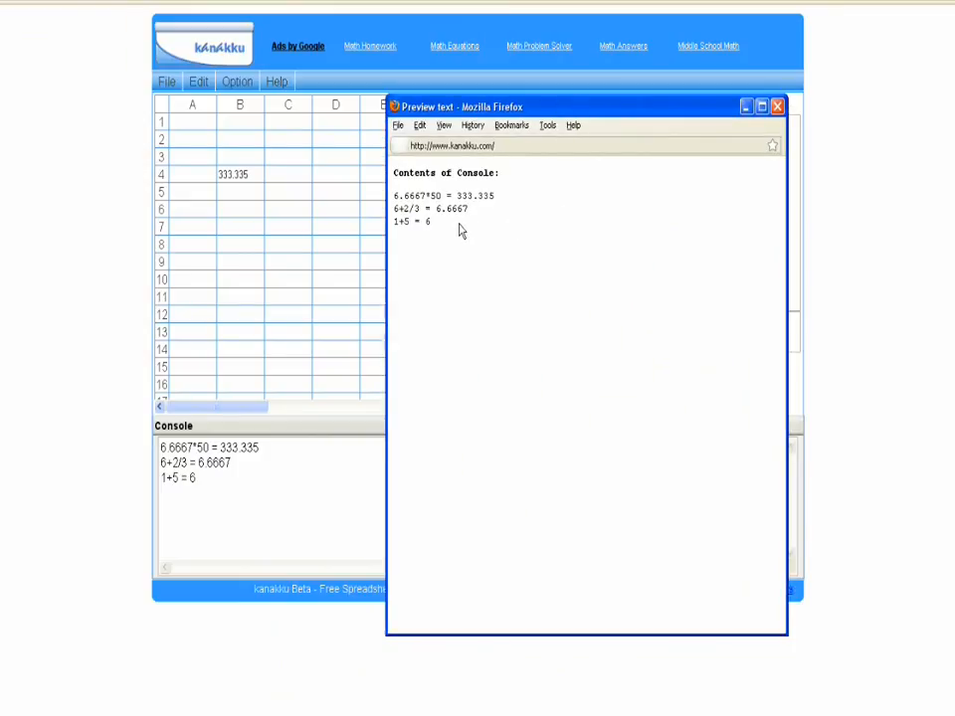
pyautogui.click(397, 125)
pyautogui.click(708, 273)
pyautogui.click(781, 110)
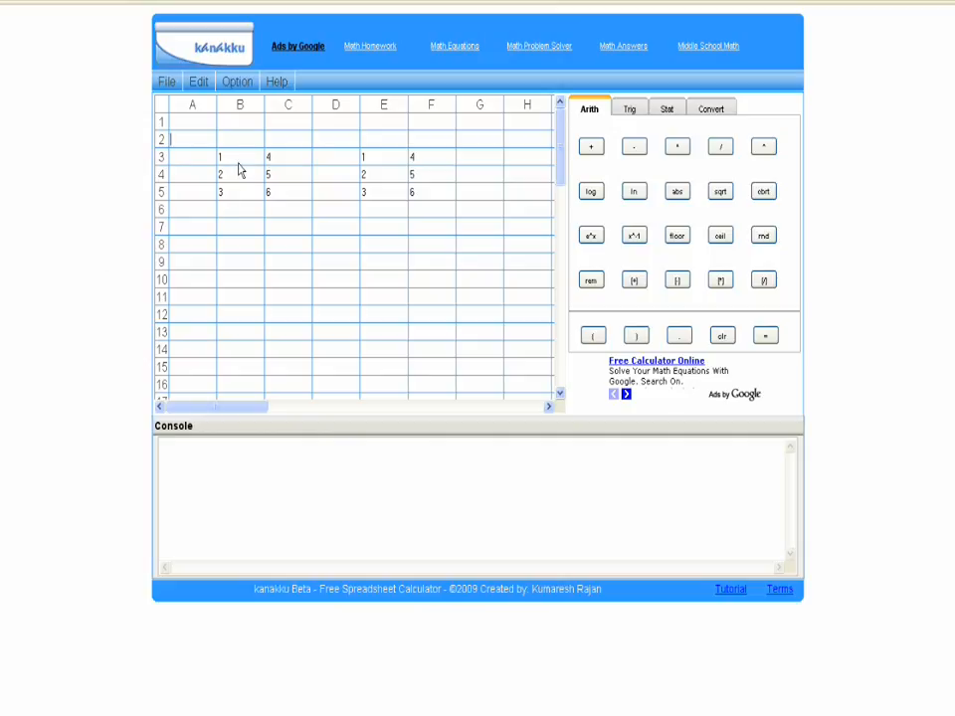
# Step: Add the cell ranges B3:C5 and E3:F5 together
pyautogui.moveTo(238, 156); pyautogui.dragTo(291, 191)
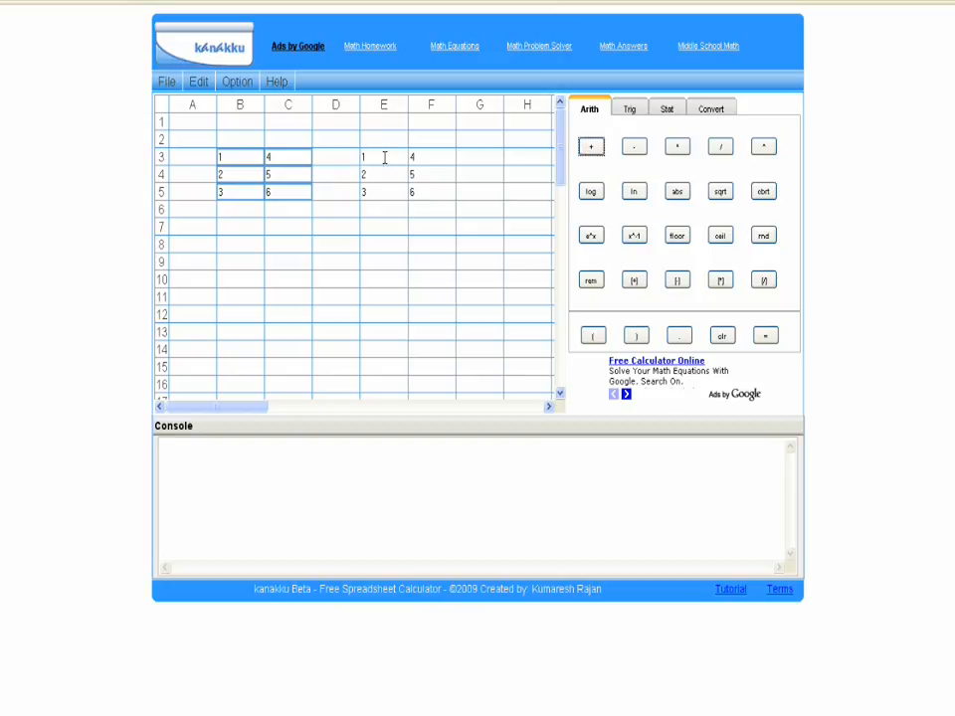
pyautogui.moveTo(384, 156); pyautogui.dragTo(442, 187)
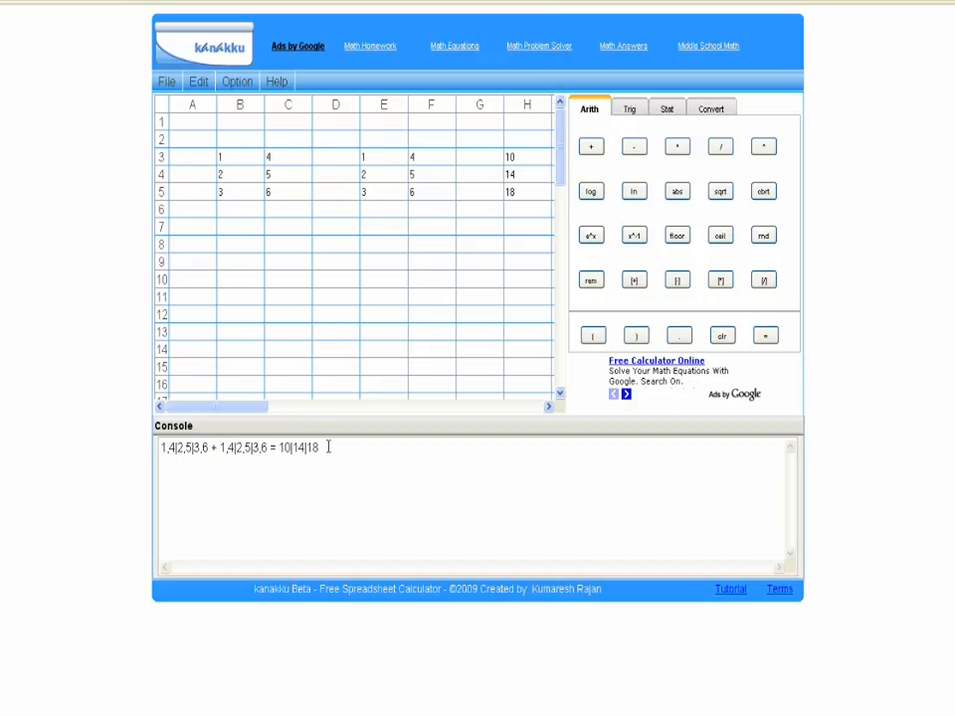
# Step: Copy the addition line from the console and paste it into the spreadsheet starting at cell B7
pyautogui.moveTo(328, 447); pyautogui.dragTo(161, 448)
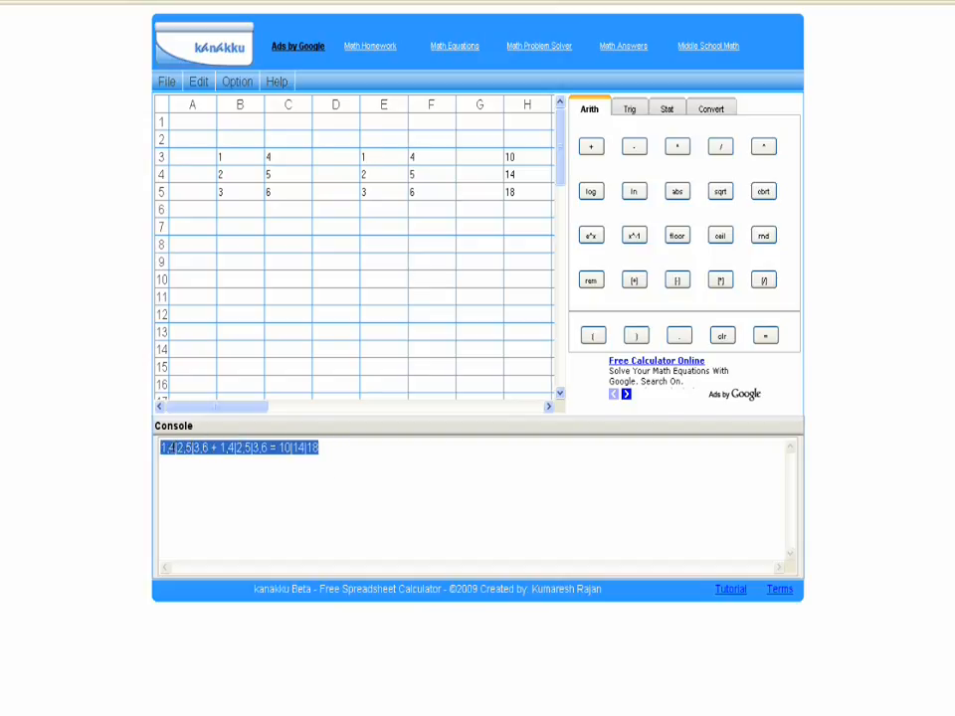
pyautogui.rightClick(171, 448)
pyautogui.click(198, 481)
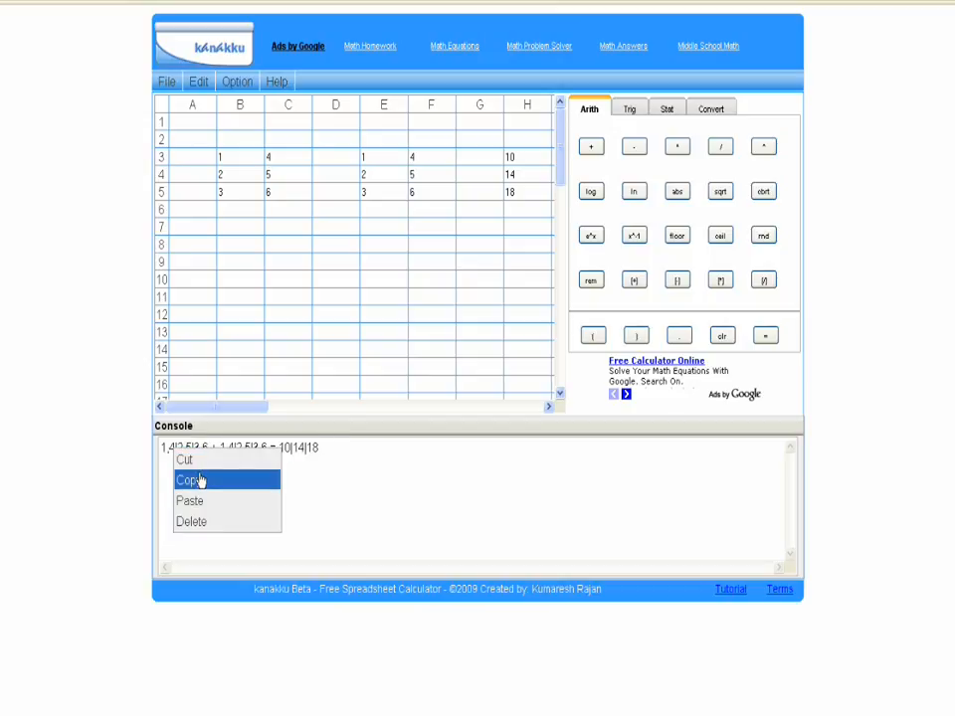
pyautogui.rightClick(229, 226)
pyautogui.click(248, 279)
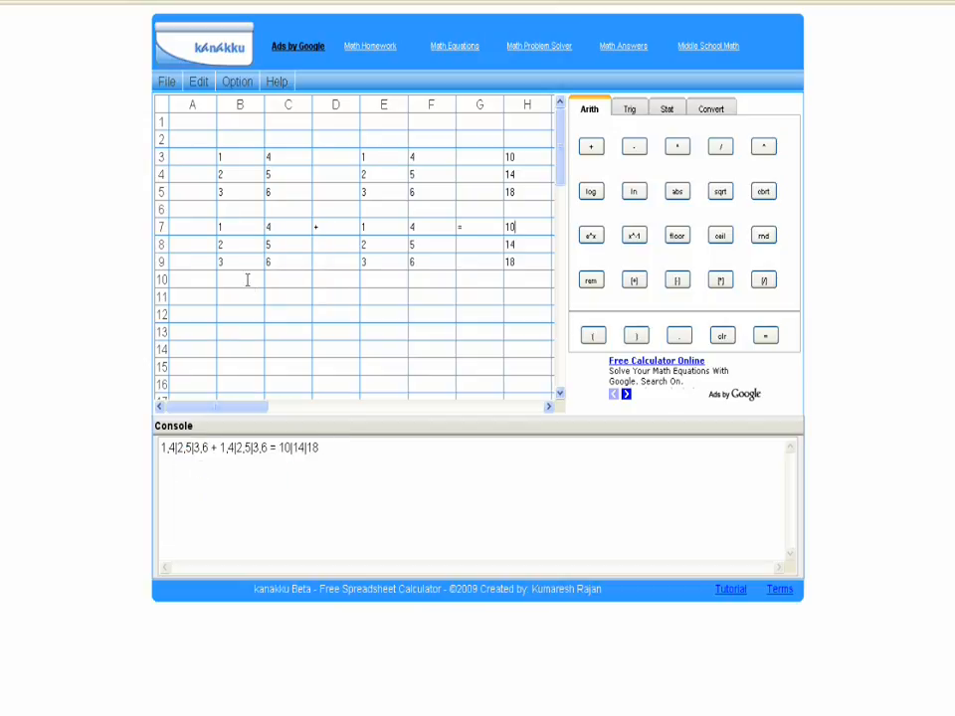
# Step: Copy the cells H7:H9 and paste them into the console below the addition line
pyautogui.moveTo(511, 227); pyautogui.dragTo(520, 263)
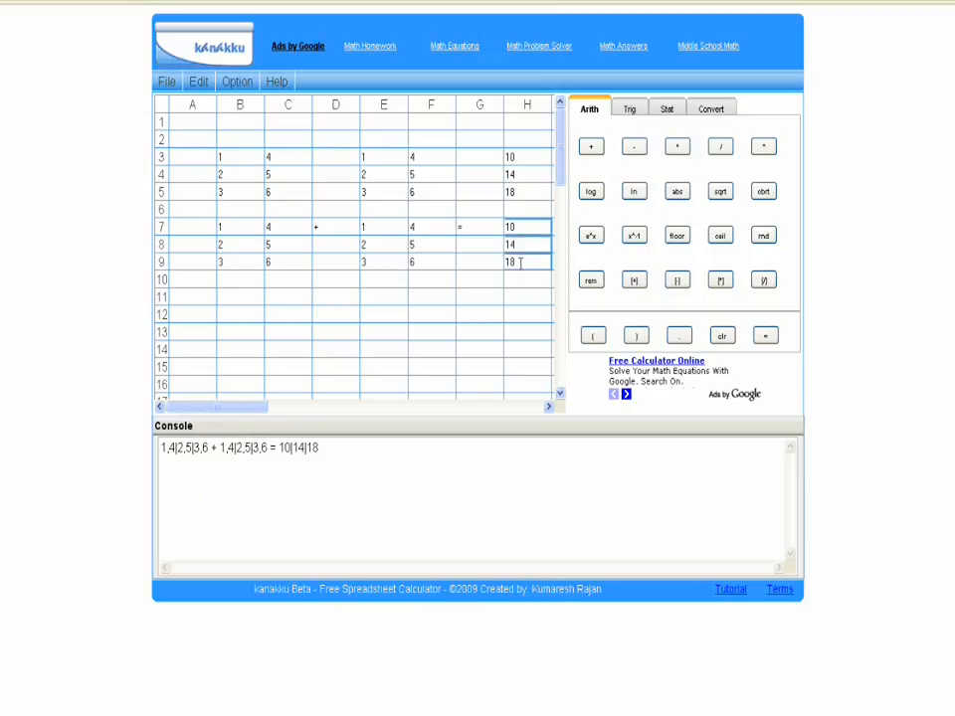
pyautogui.rightClick(520, 262)
pyautogui.click(550, 297)
pyautogui.click(282, 477)
pyautogui.rightClick(205, 469)
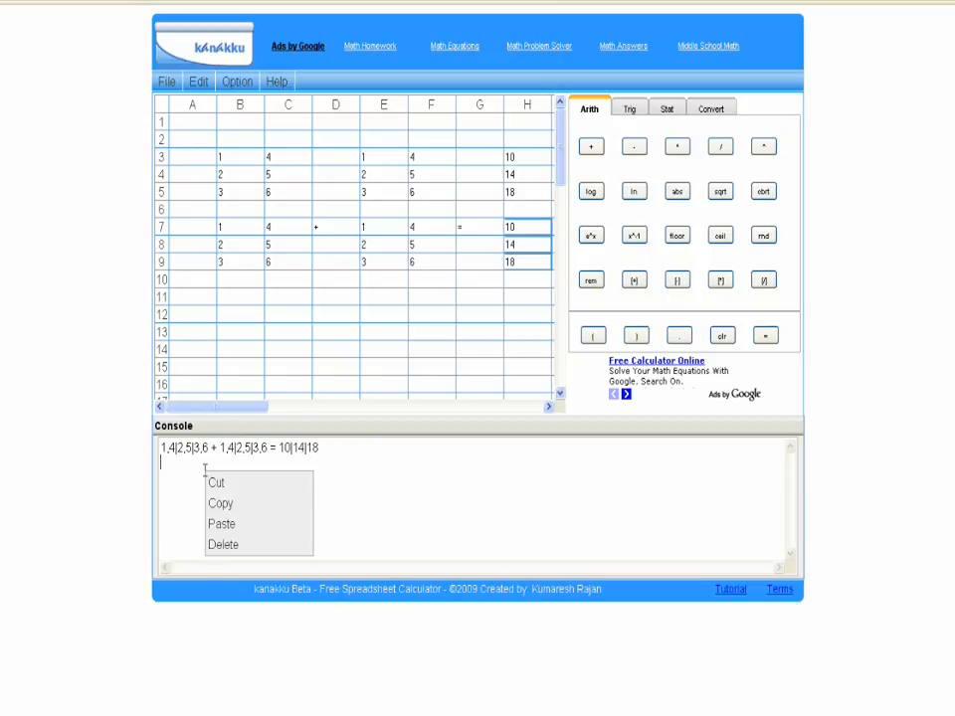
pyautogui.click(232, 532)
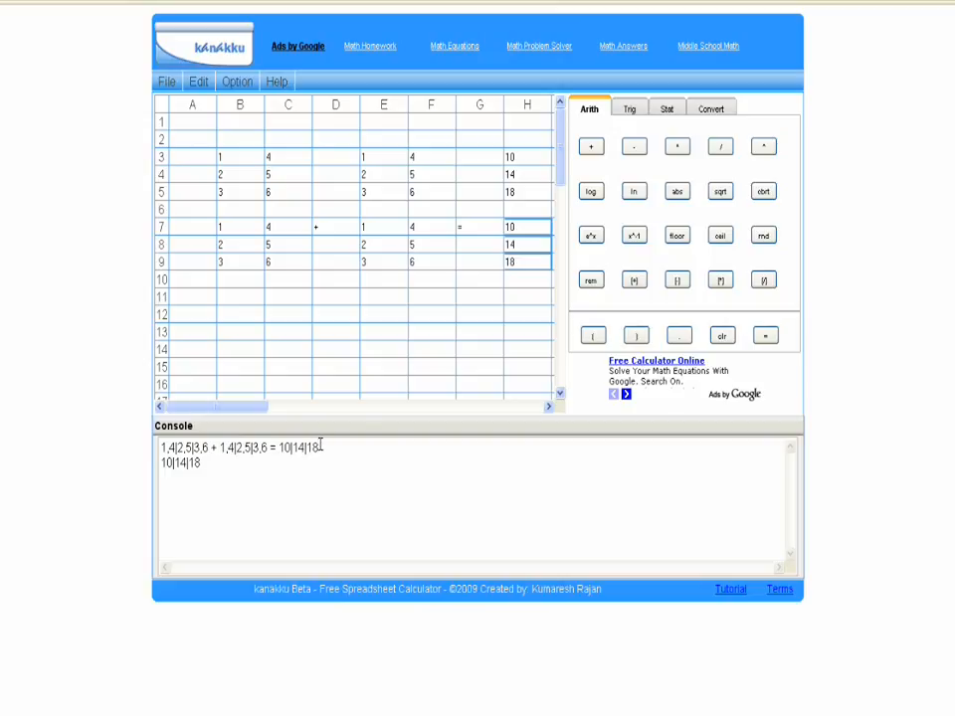
# Step: Copy the console's first line and paste it on a new line at the end of the console
pyautogui.moveTo(318, 447); pyautogui.dragTo(162, 448)
pyautogui.rightClick(175, 449)
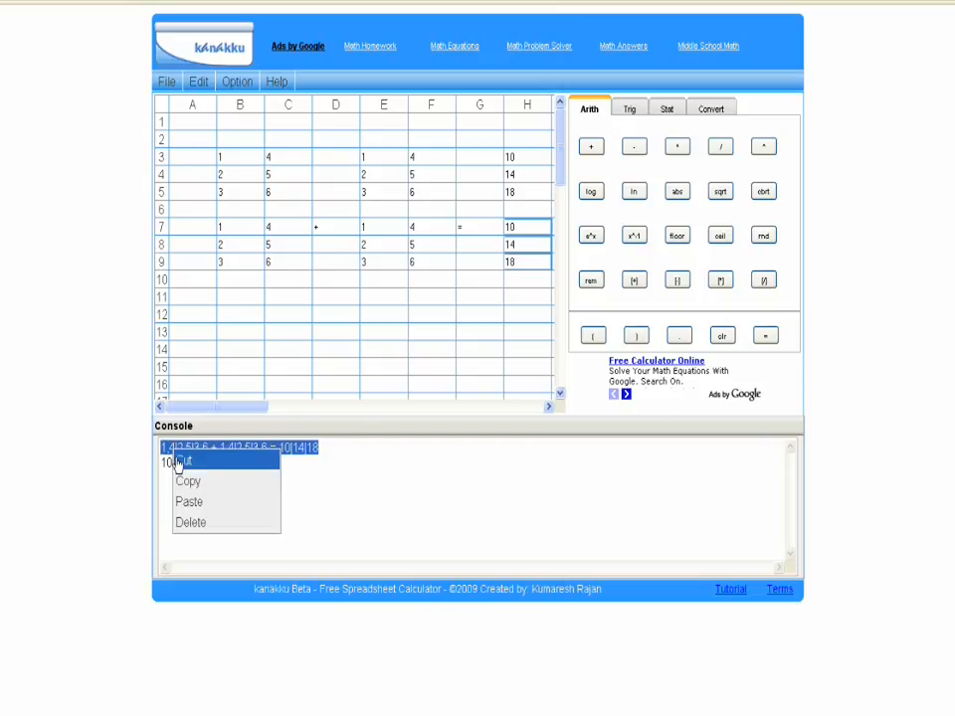
pyautogui.click(199, 485)
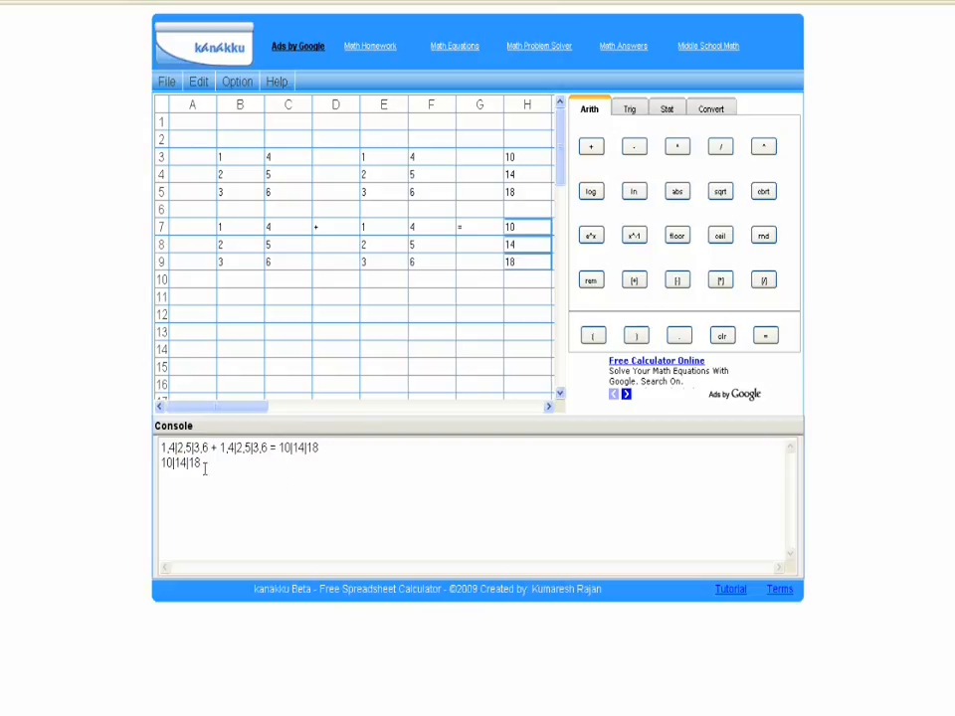
pyautogui.rightClick(188, 482)
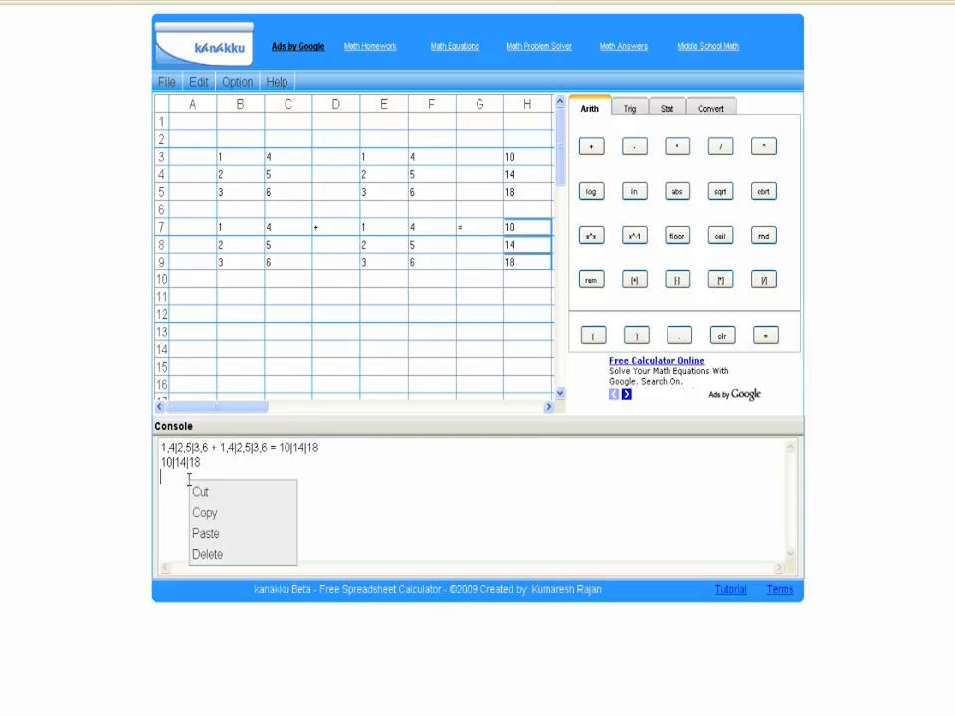
pyautogui.click(229, 533)
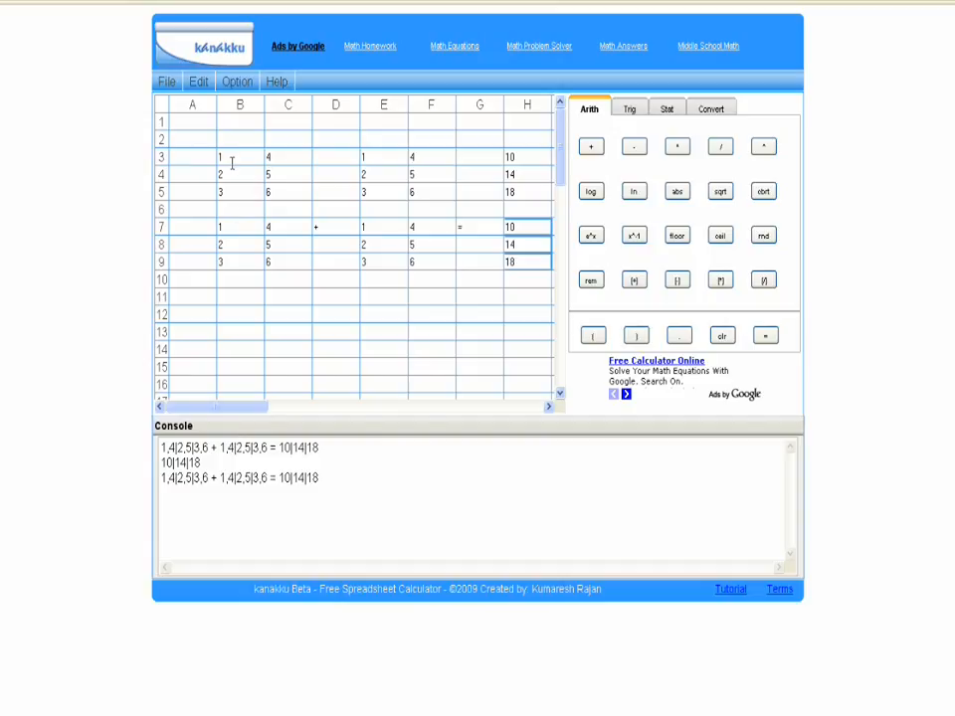
# Step: Cut the cell range B3:F5 and paste it into the spreadsheet starting at cell D12
pyautogui.click(236, 285)
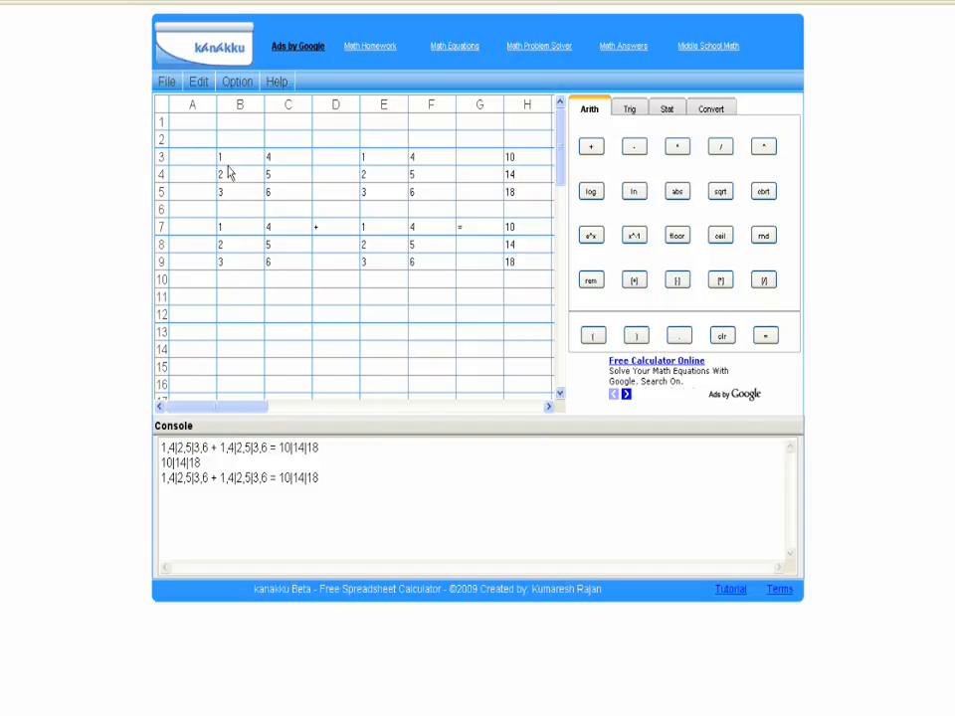
pyautogui.moveTo(228, 159); pyautogui.dragTo(418, 194)
pyautogui.rightClick(419, 194)
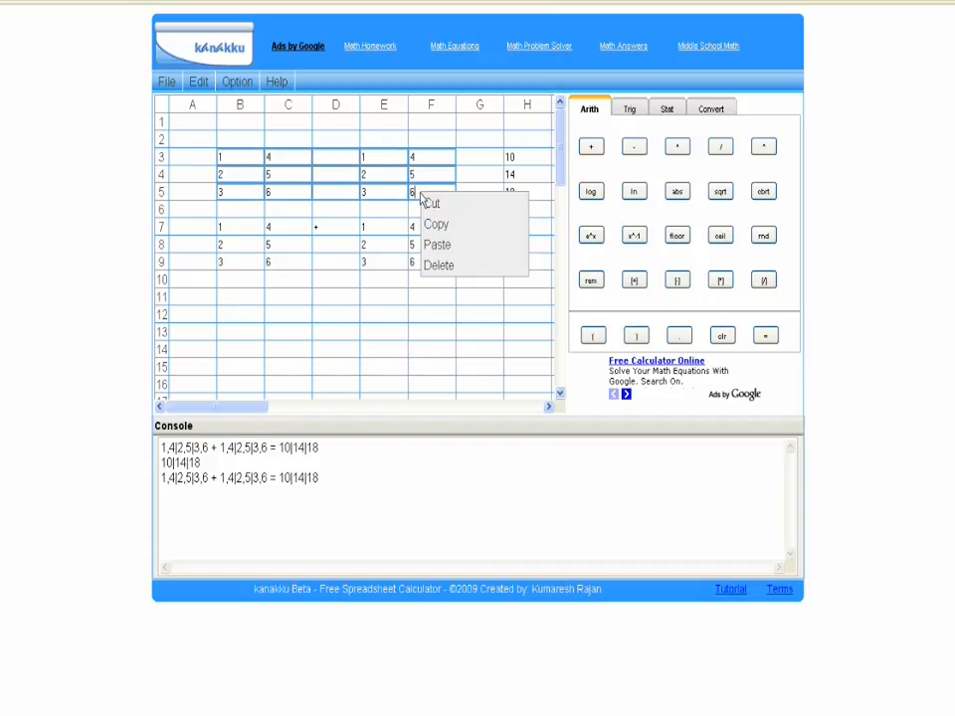
pyautogui.click(434, 203)
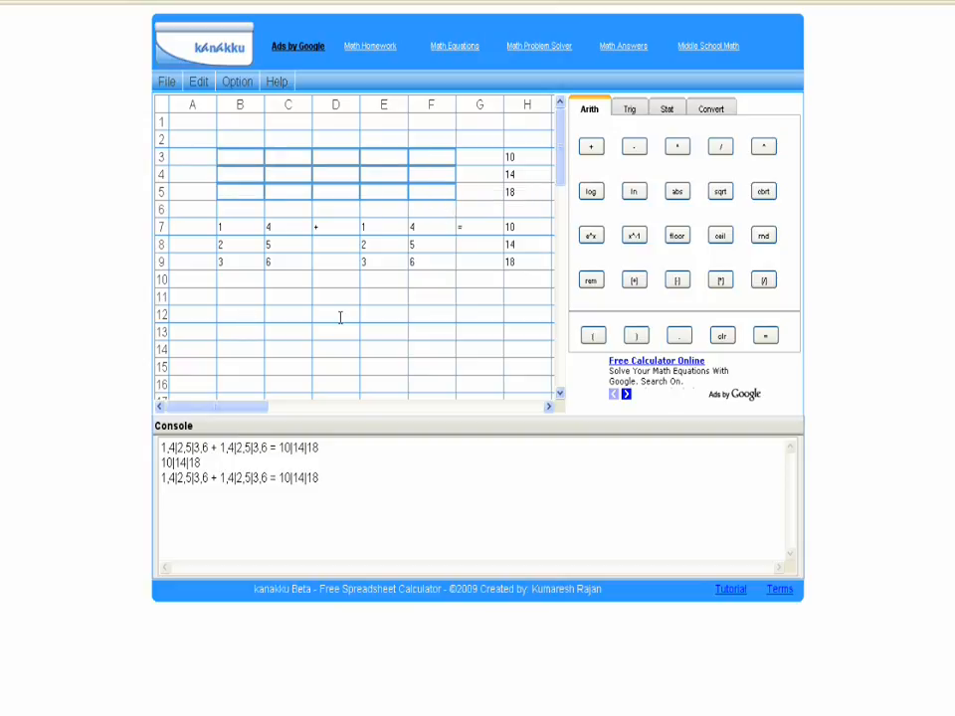
pyautogui.click(328, 315)
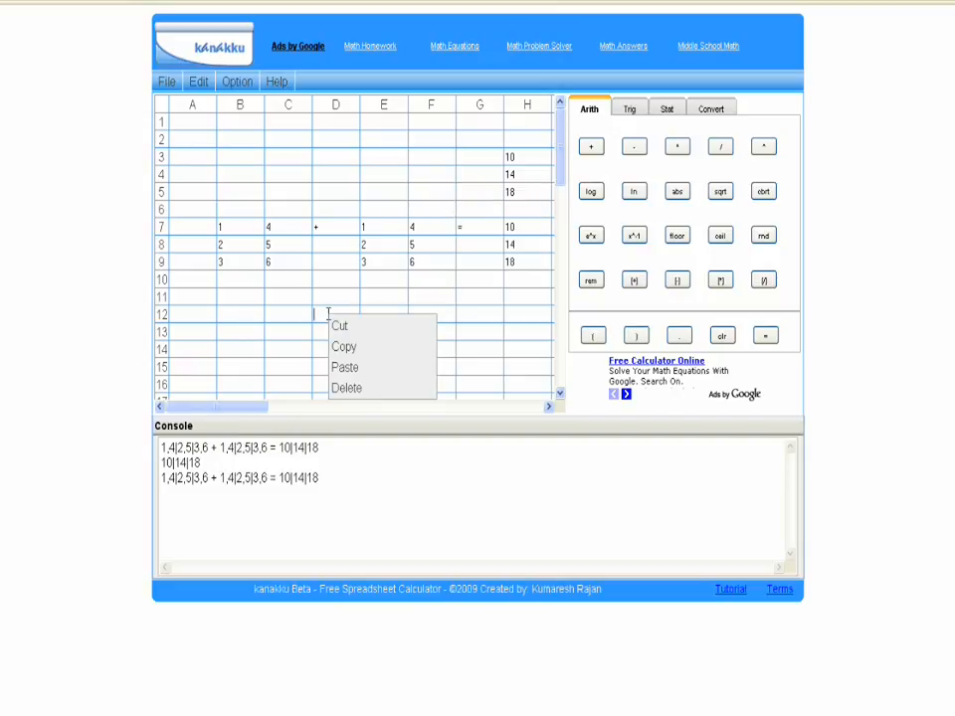
pyautogui.click(361, 370)
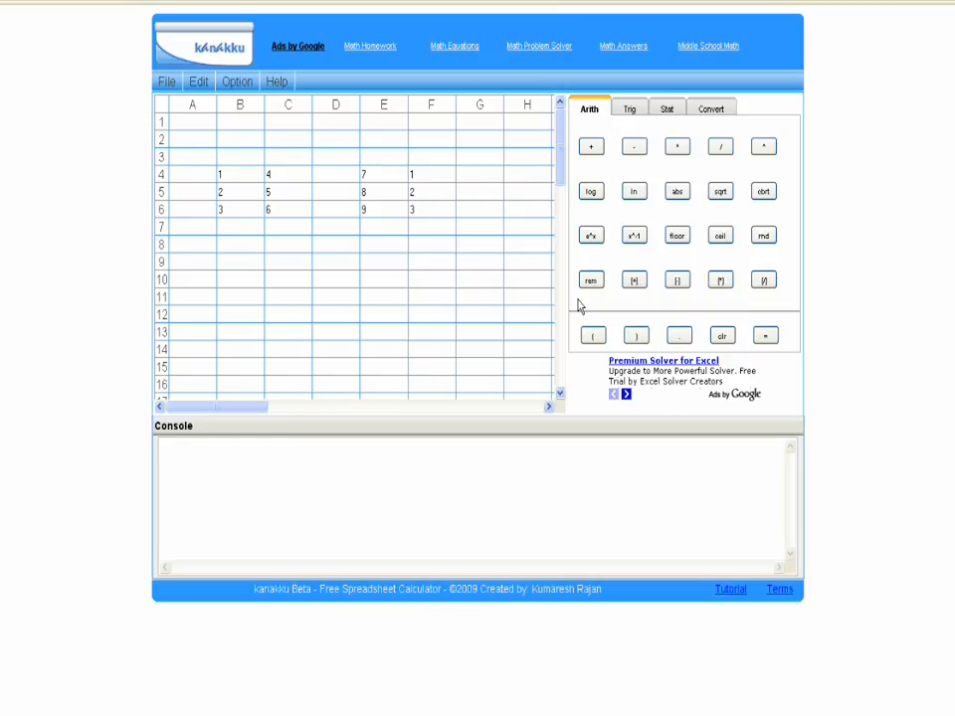
# Step: Set the maximum precision to 6 and the multi operation handling to Column in the general preferences
pyautogui.click(236, 84)
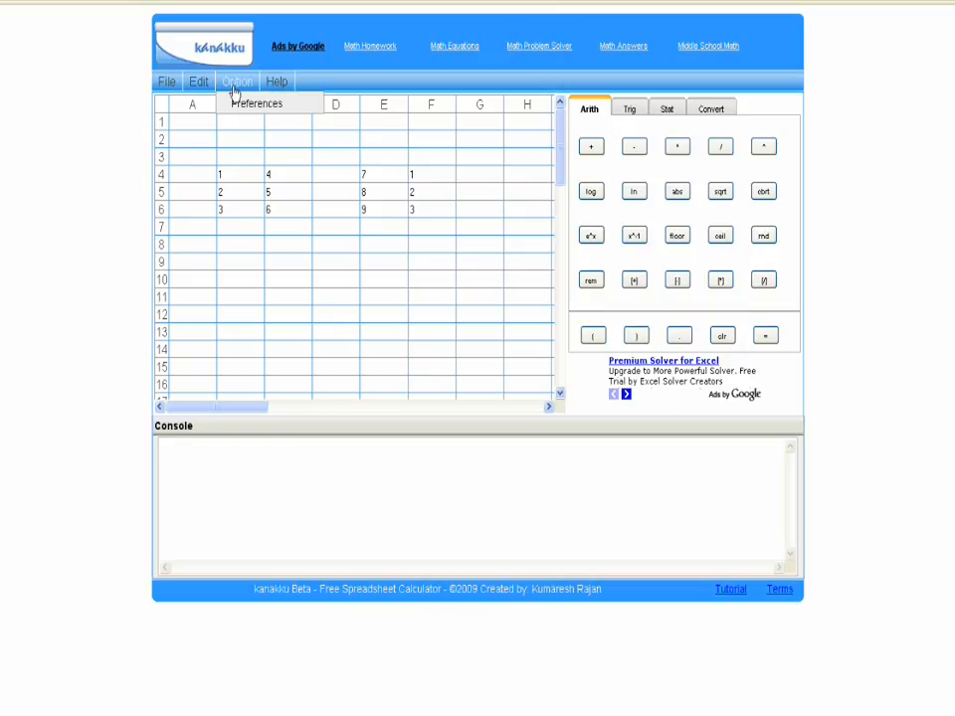
pyautogui.click(234, 105)
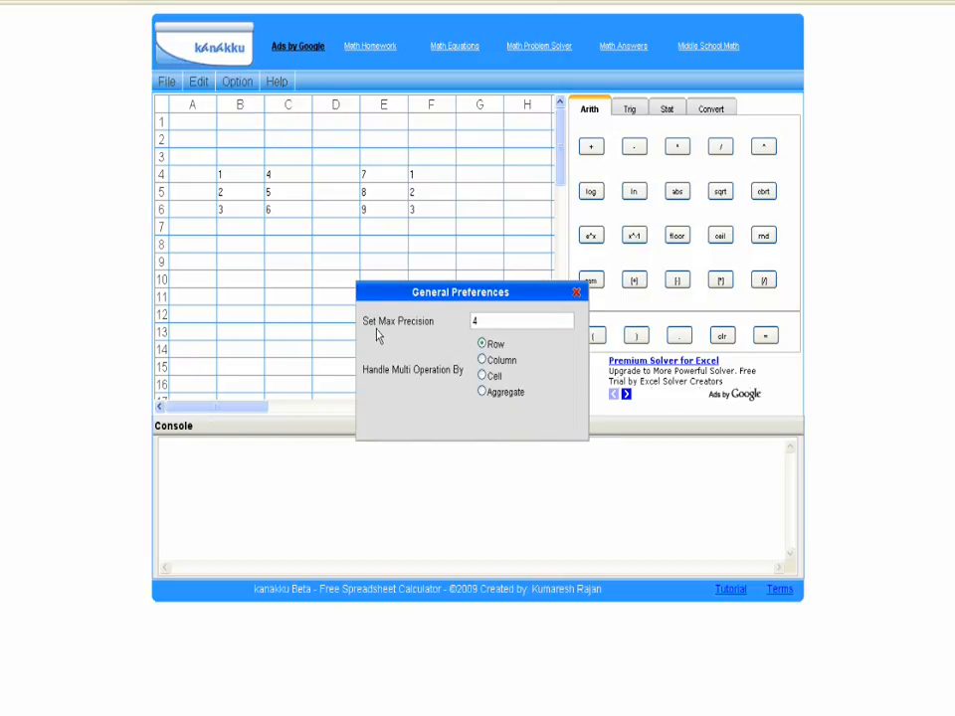
pyautogui.click(488, 319)
pyautogui.press('BackSpace')
pyautogui.write('6')
pyautogui.click(482, 360)
pyautogui.click(577, 294)
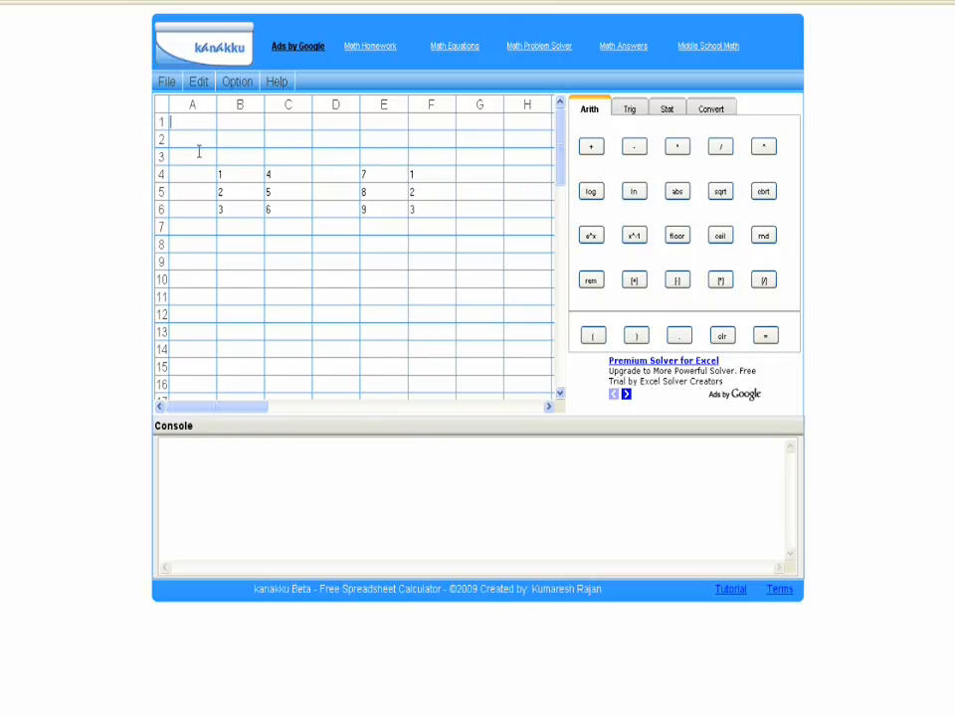
# Step: Calculate 1/3 in cell A1
pyautogui.write('3')
pyautogui.press('Return')
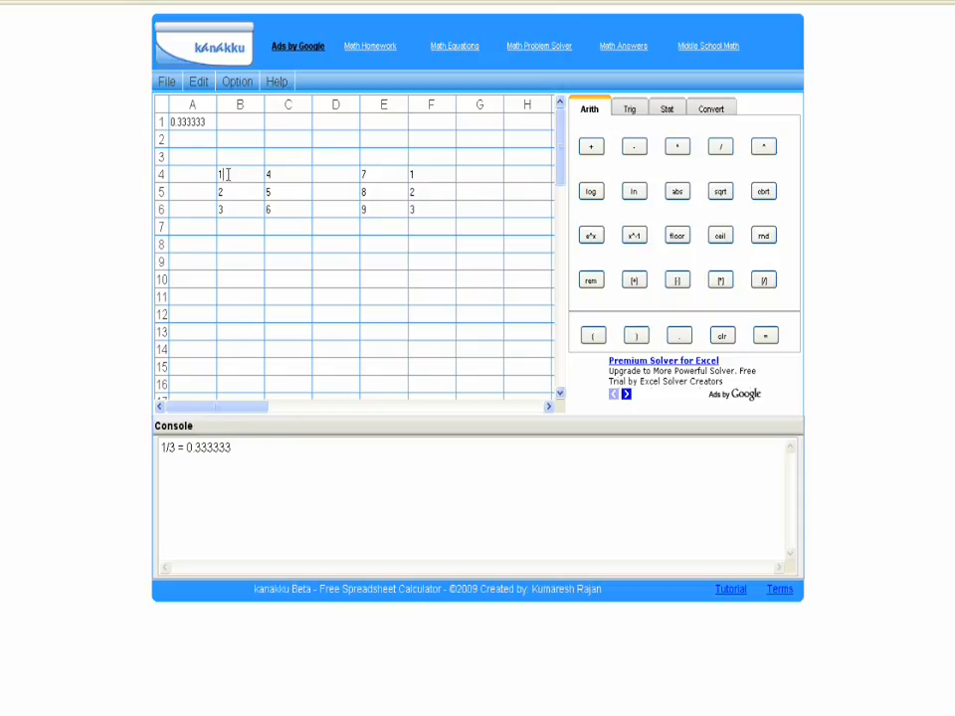
# Step: Add the cell ranges B4:C6 and E4:F6 together, using column handling
pyautogui.moveTo(226, 174); pyautogui.dragTo(296, 206)
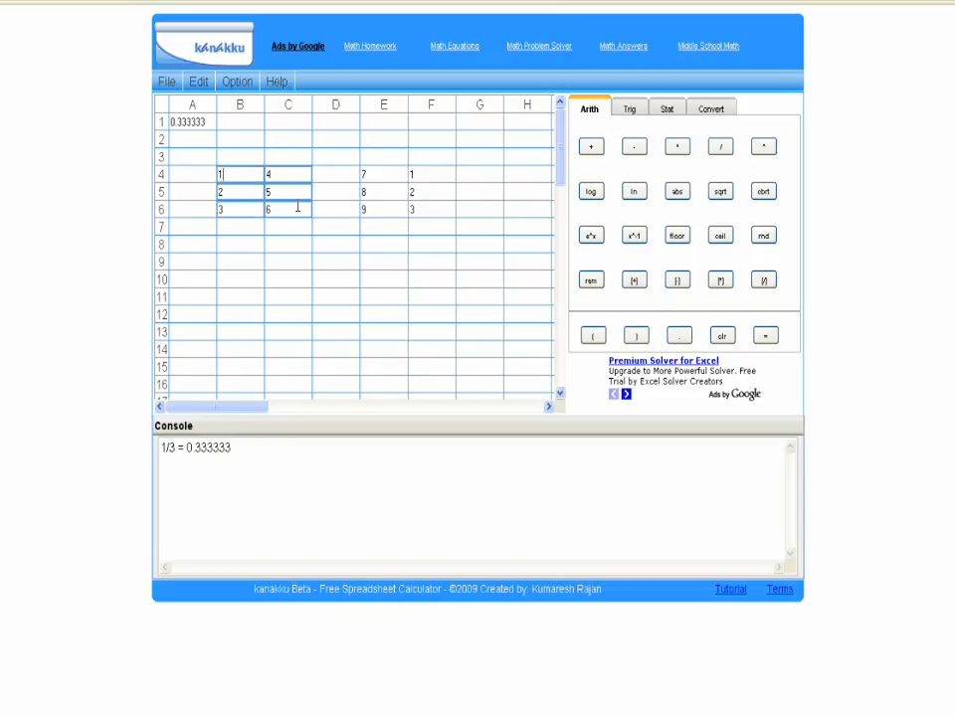
pyautogui.click(593, 149)
pyautogui.moveTo(377, 176); pyautogui.dragTo(433, 204)
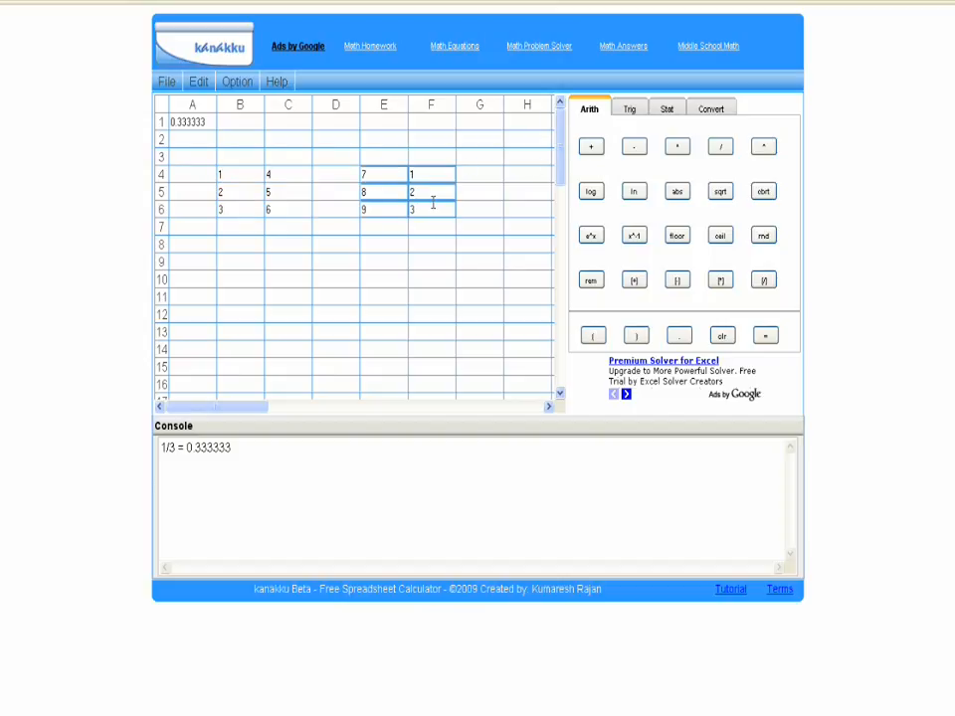
pyautogui.press('Return')
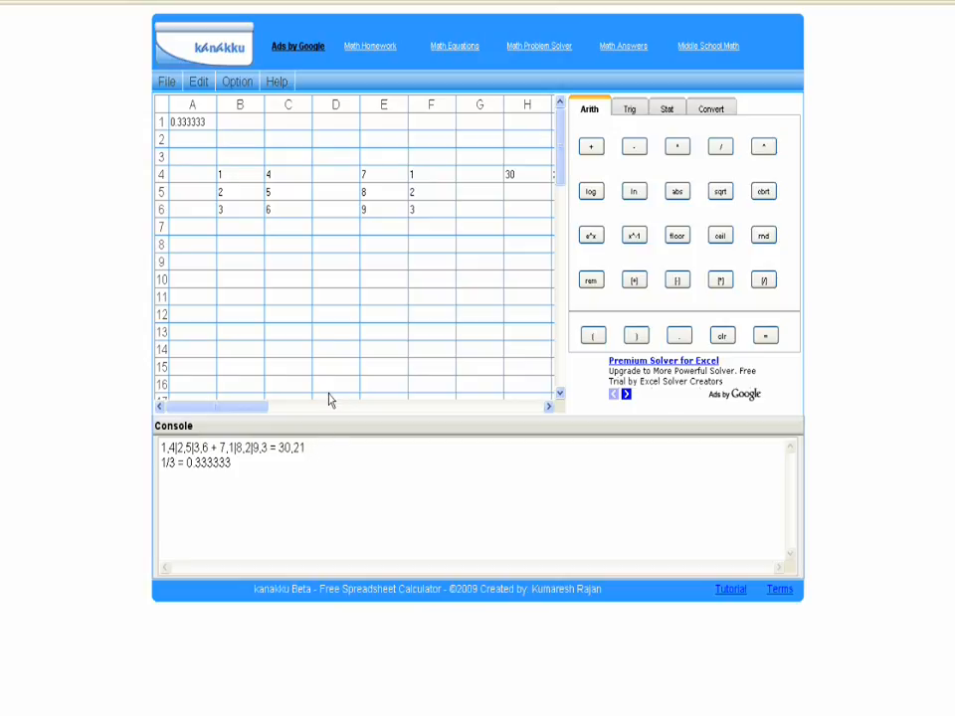
# Step: Change the multi operation handling to Cell in the general preferences
pyautogui.click(239, 85)
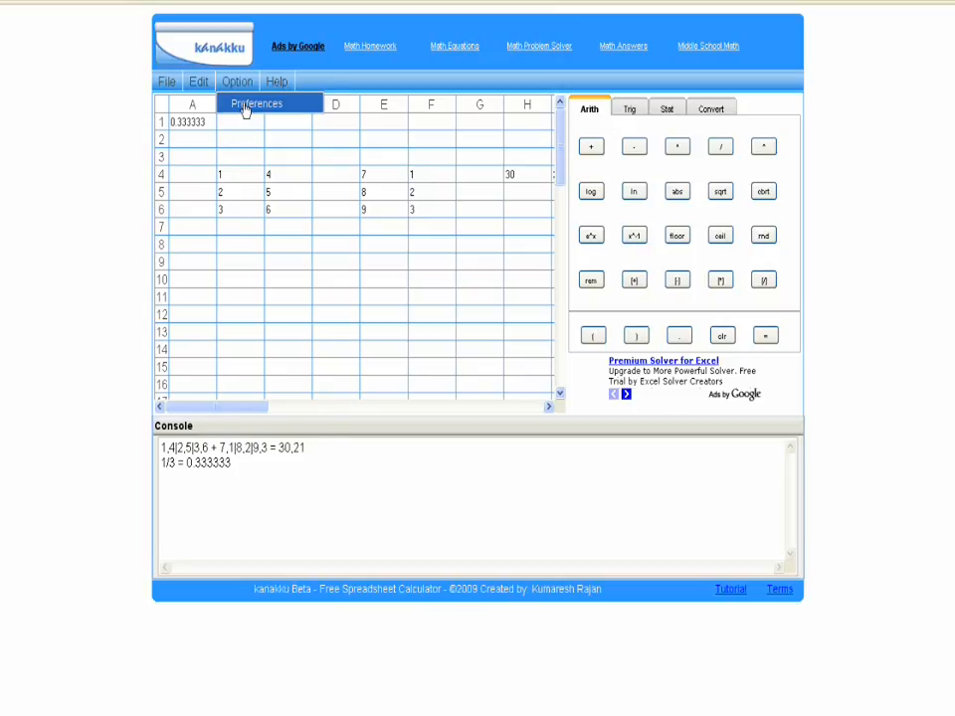
pyautogui.click(244, 108)
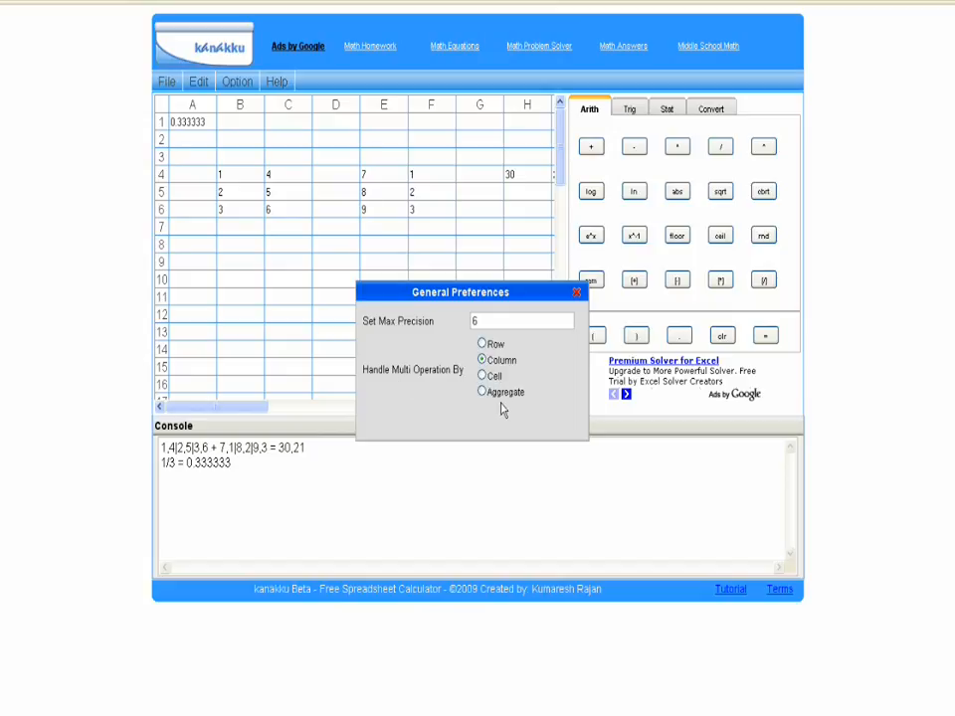
pyautogui.click(482, 377)
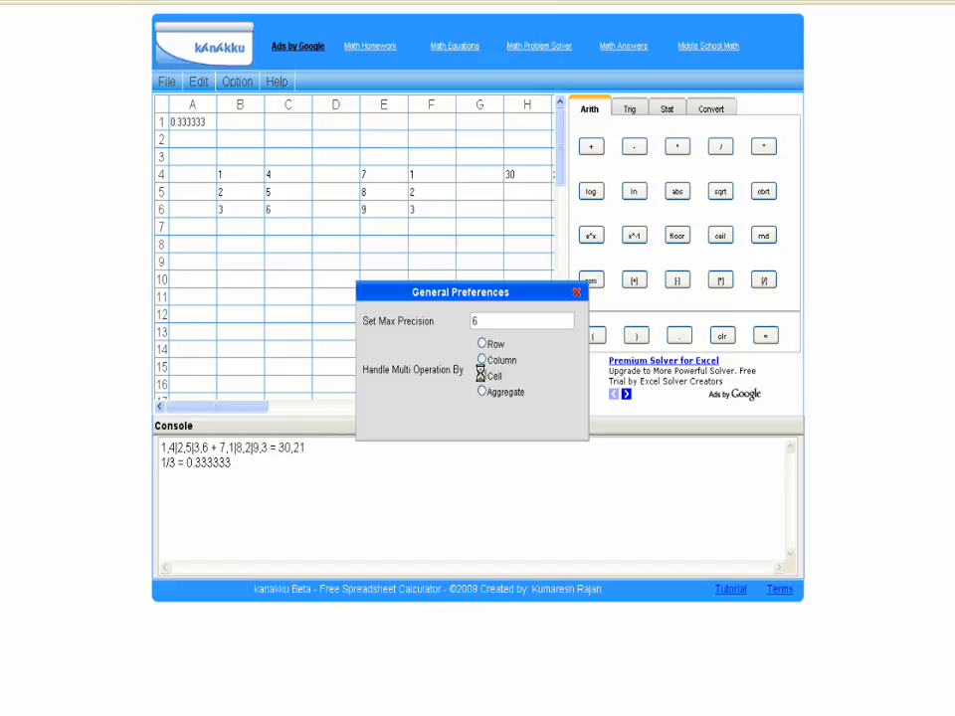
pyautogui.click(576, 294)
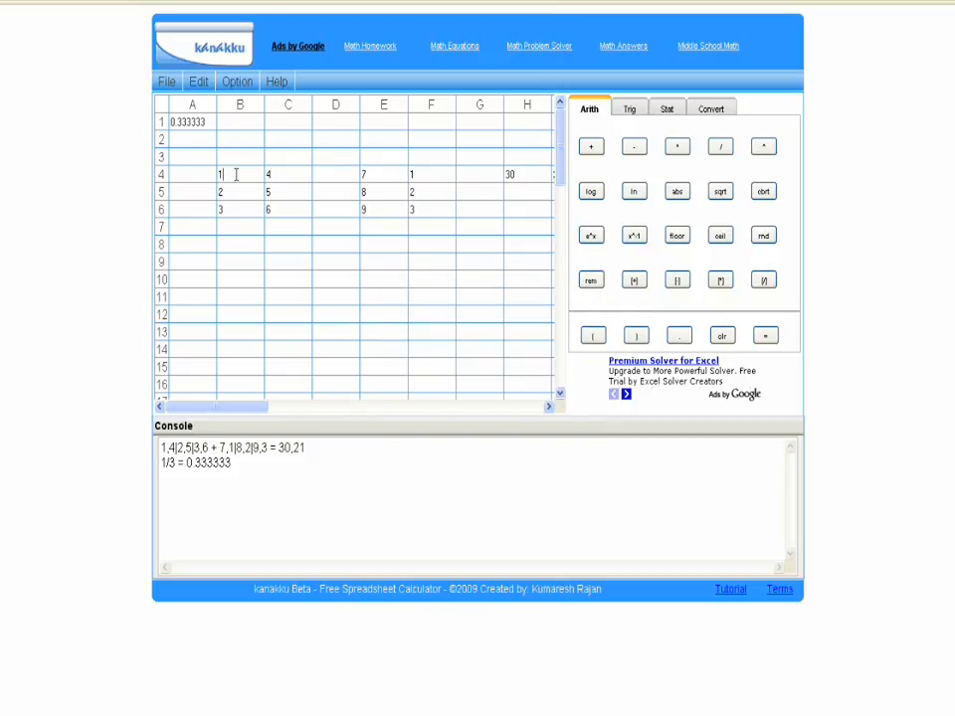
# Step: Add the cell ranges B4:C6 and E4:F6 cell by cell and bring the result columns into view
pyautogui.moveTo(236, 174); pyautogui.dragTo(305, 209)
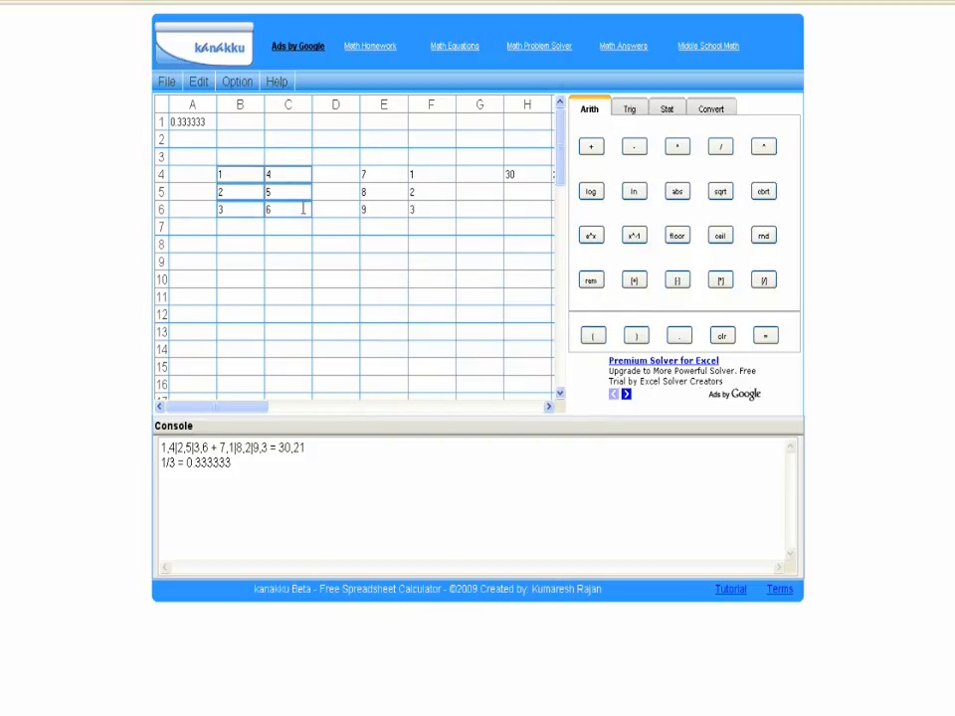
pyautogui.click(595, 148)
pyautogui.moveTo(388, 175); pyautogui.dragTo(430, 207)
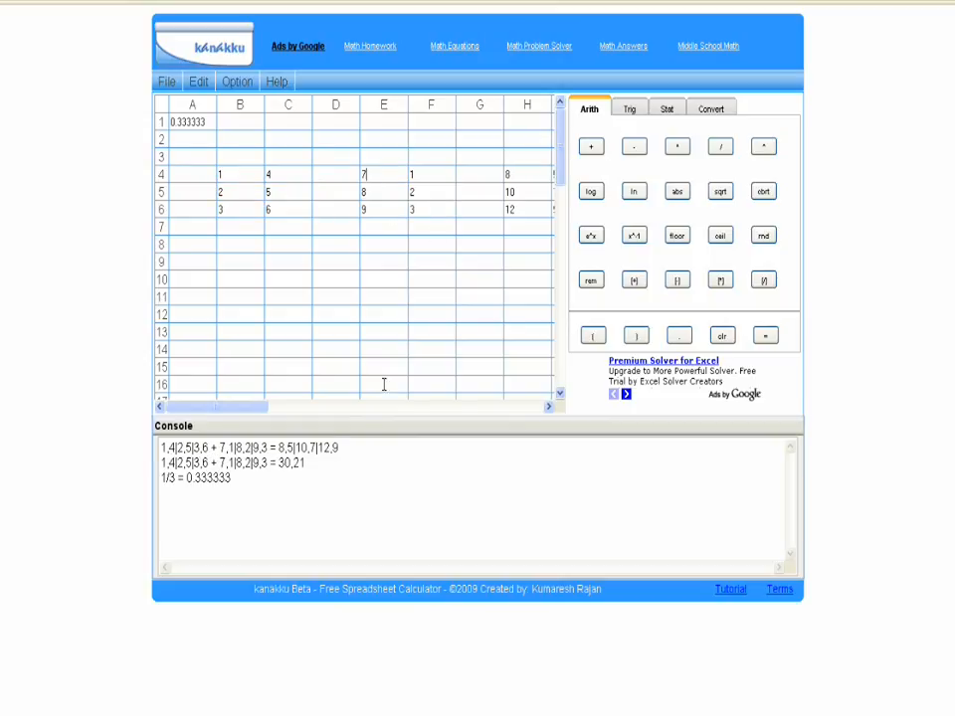
pyautogui.click(549, 407)
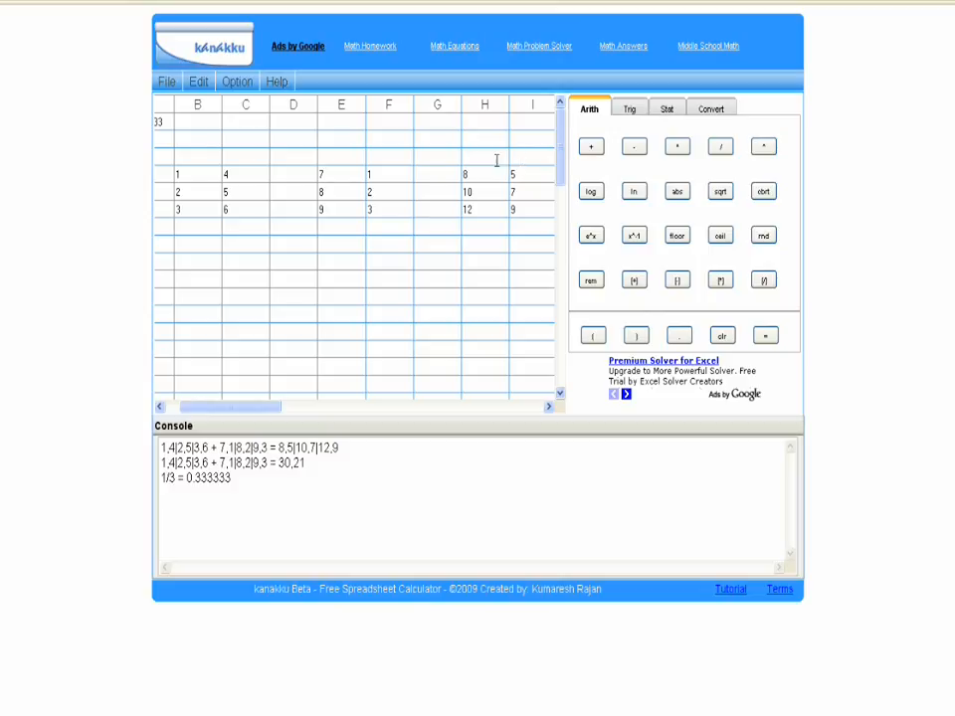
# Step: Change the multi operation handling to Aggregate in the general preferences
pyautogui.click(228, 84)
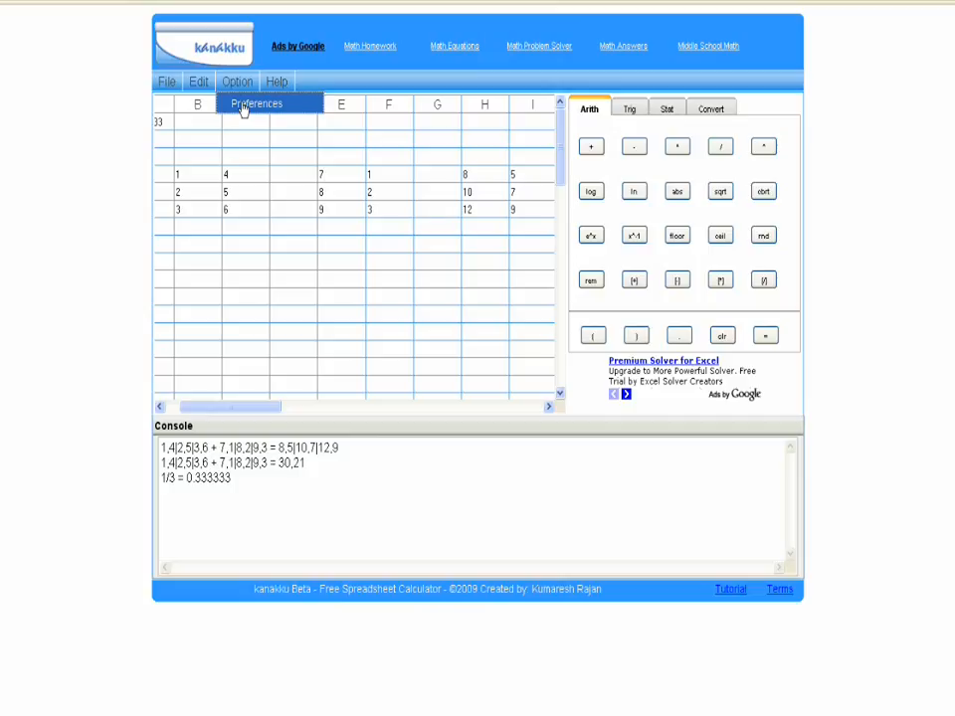
pyautogui.click(243, 107)
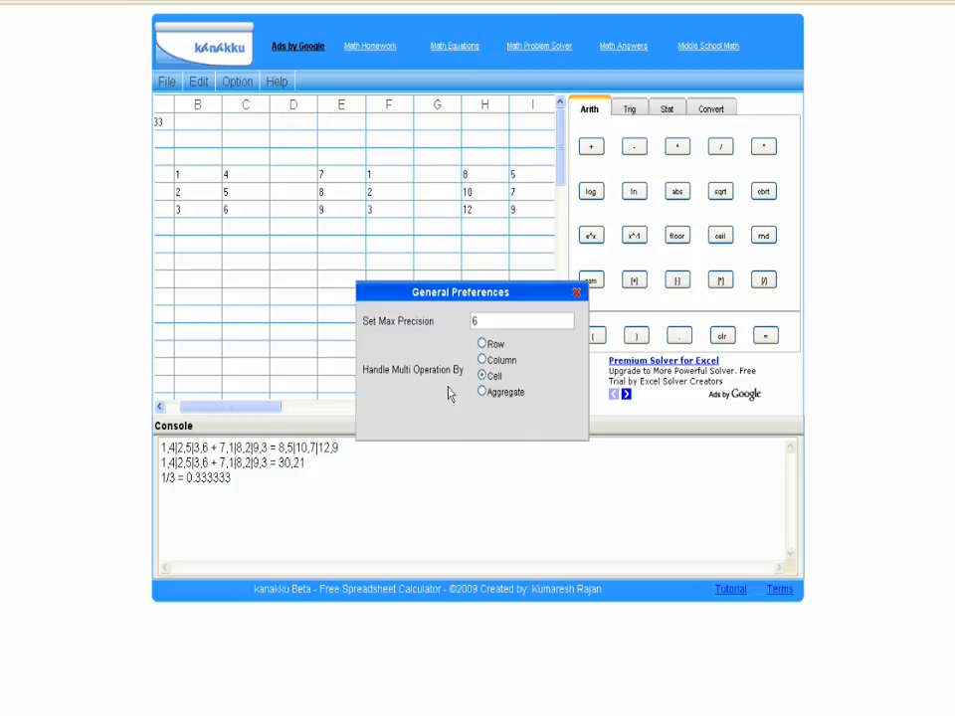
pyautogui.click(483, 393)
pyautogui.click(577, 293)
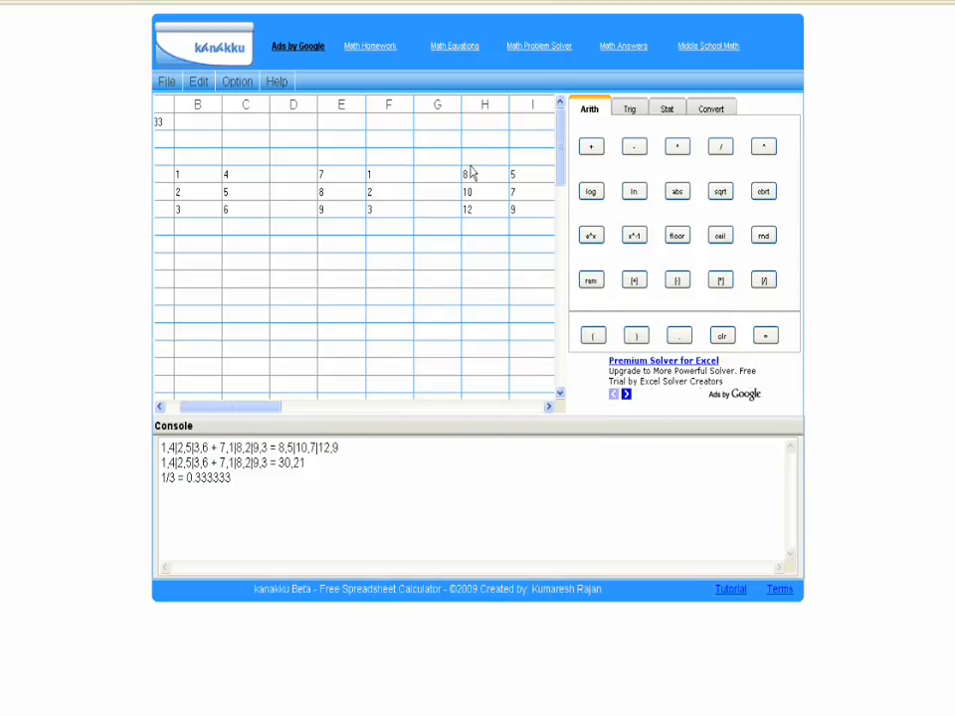
# Step: Delete the previous addition results from columns H and I
pyautogui.moveTo(473, 173); pyautogui.dragTo(518, 211)
pyautogui.rightClick(518, 211)
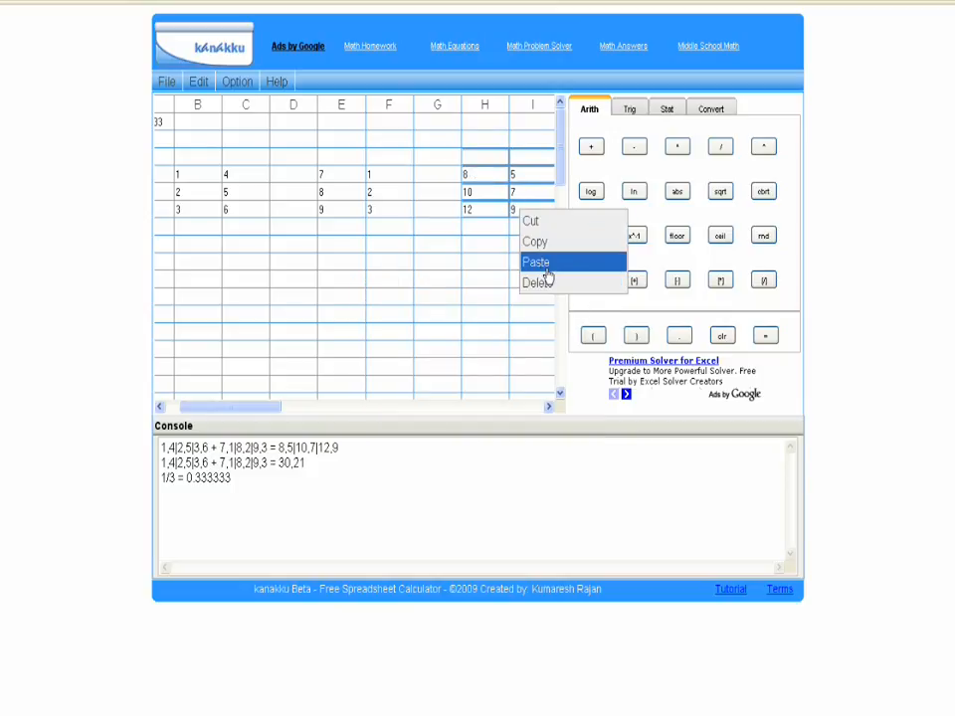
pyautogui.click(546, 279)
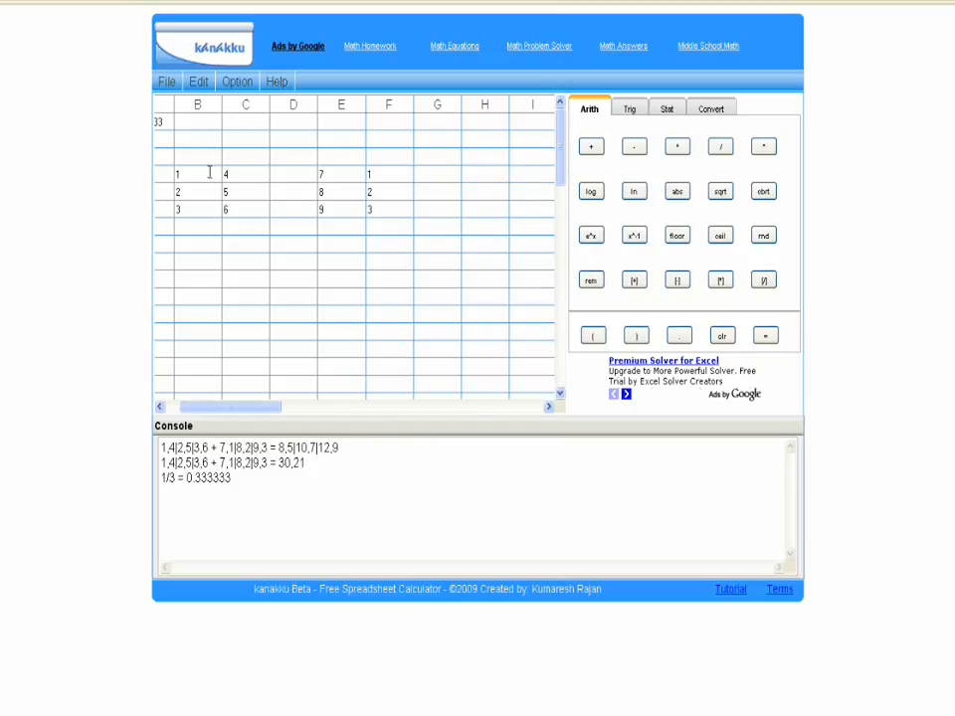
# Step: Add the cell ranges B4:C6 and E4:F6 into a single aggregate sum
pyautogui.moveTo(194, 175); pyautogui.dragTo(244, 205)
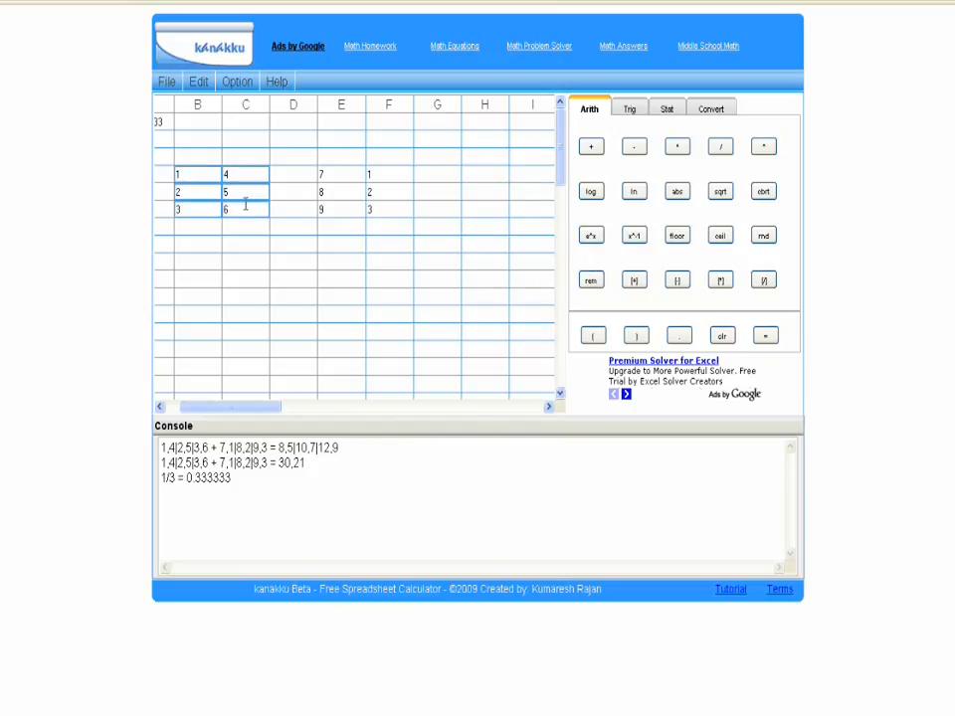
pyautogui.click(591, 148)
pyautogui.moveTo(355, 178); pyautogui.dragTo(382, 208)
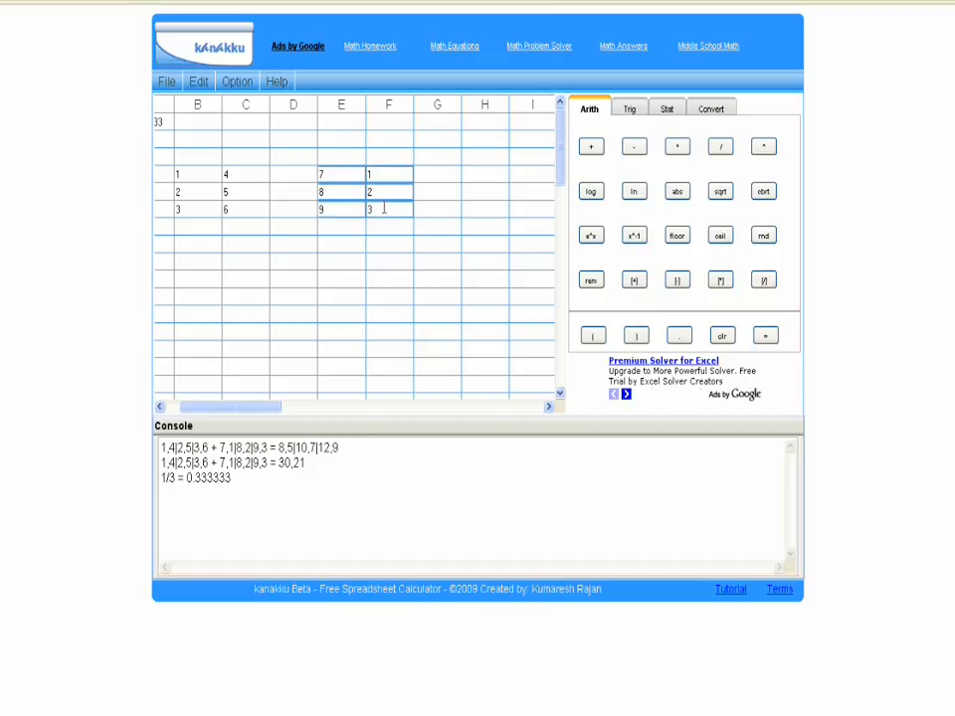
pyautogui.press('Return')
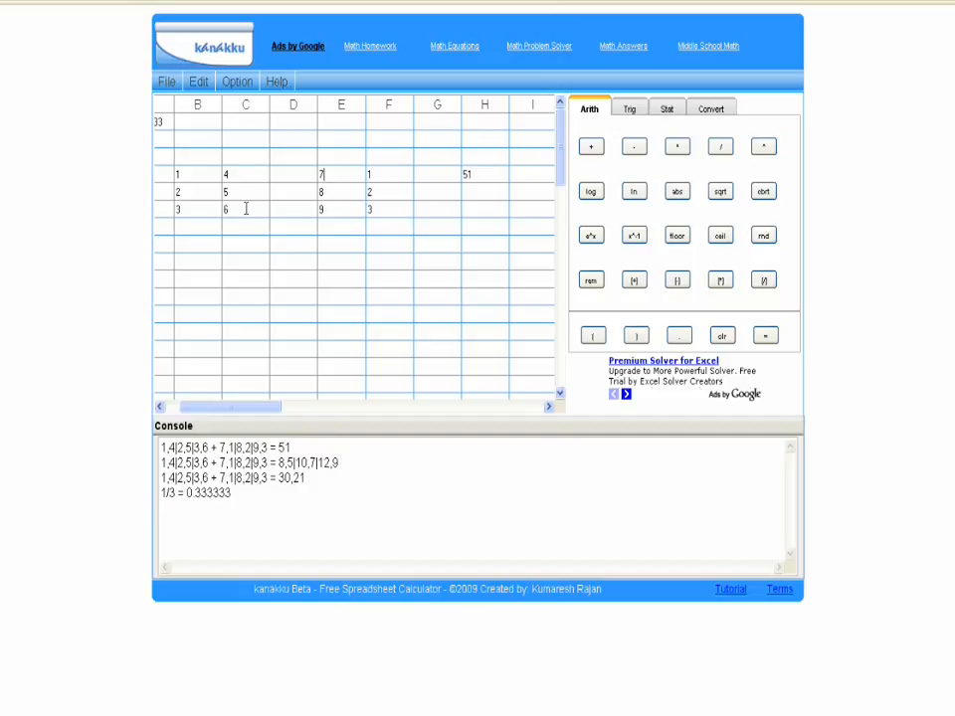
pyautogui.click(355, 171)
# Step: View the About kanakku information with its version and feedback contact, and close it
pyautogui.click(277, 84)
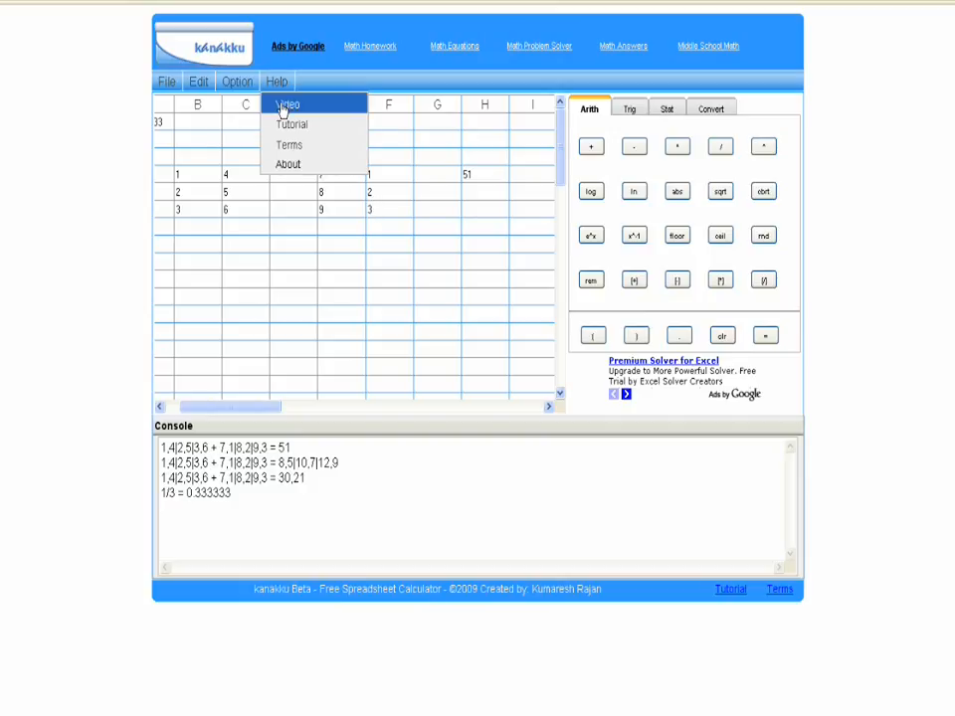
pyautogui.click(288, 165)
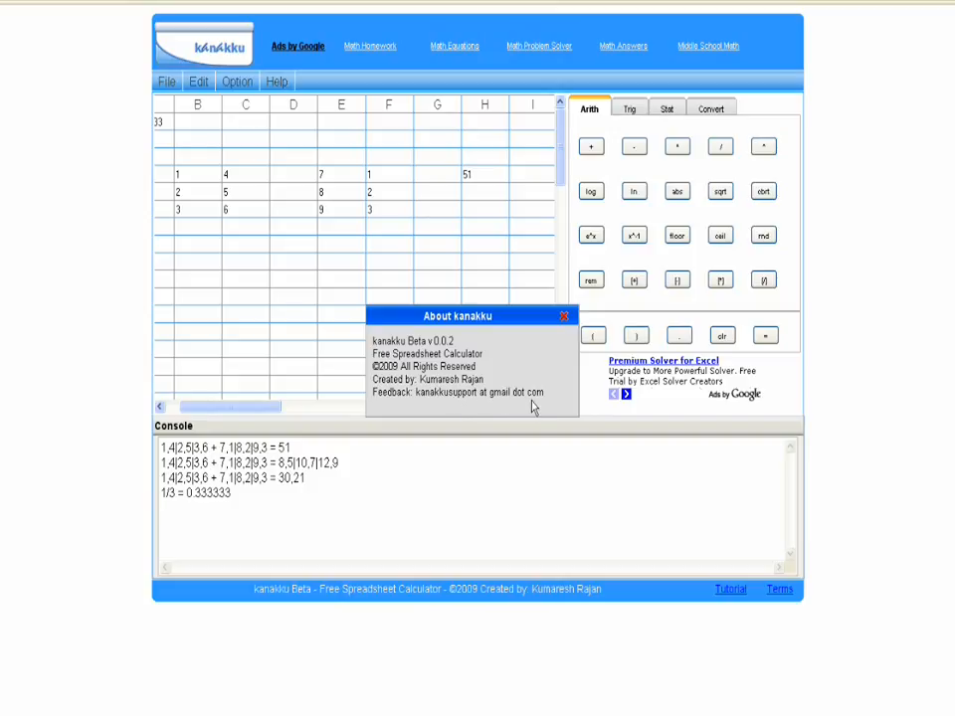
pyautogui.click(563, 318)
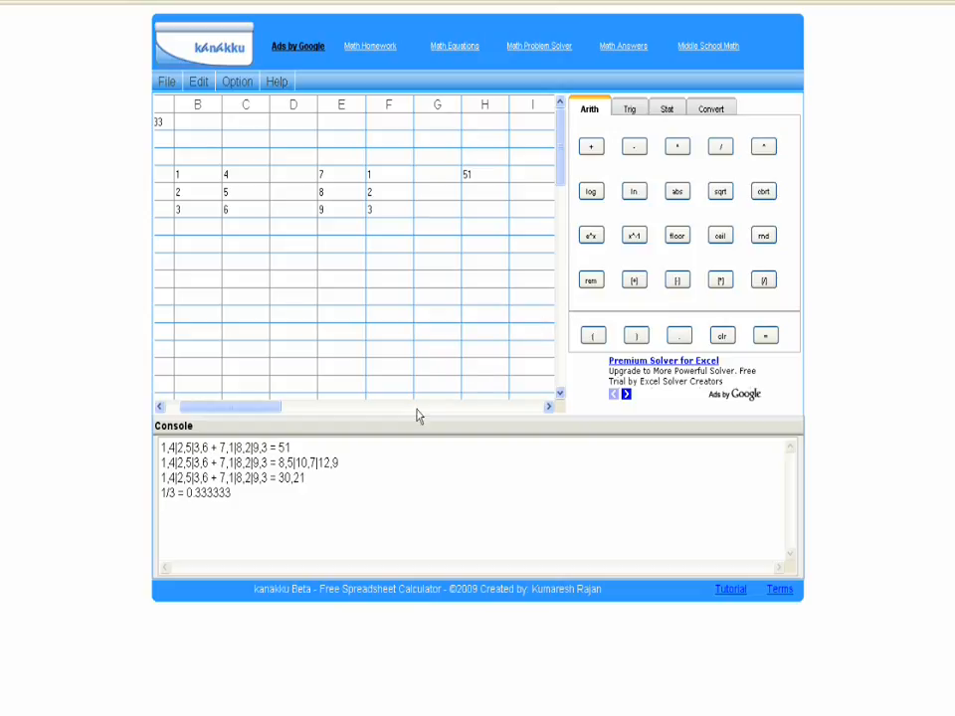